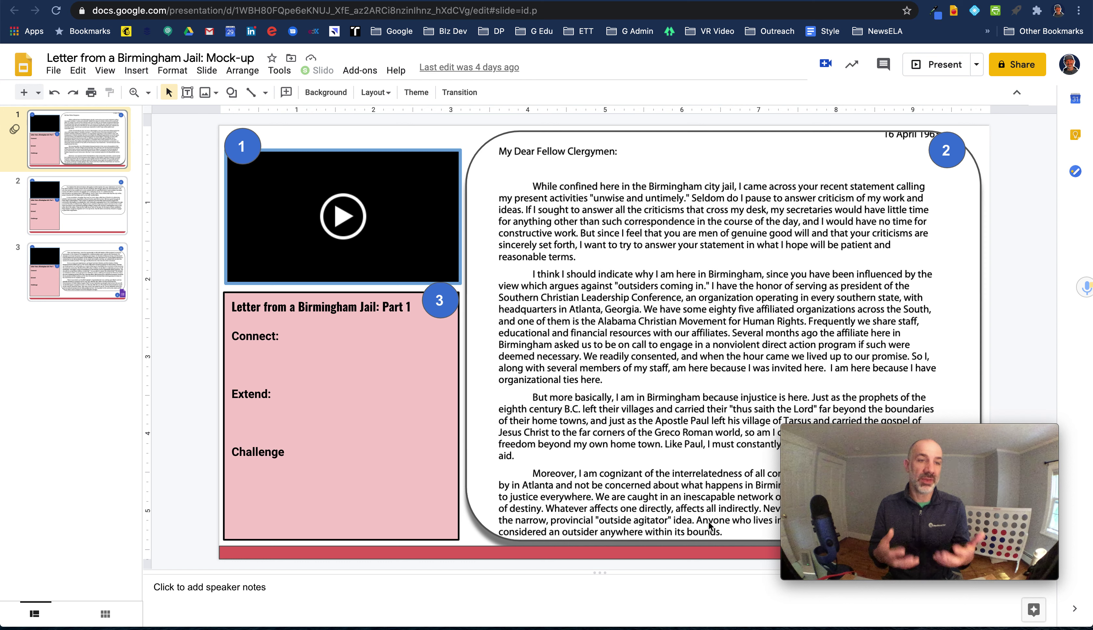
# Drag across the Slides window showing the Birmingham Jail mock-up deck.
pyautogui.moveTo(891, 429); pyautogui.dragTo(115, 470)
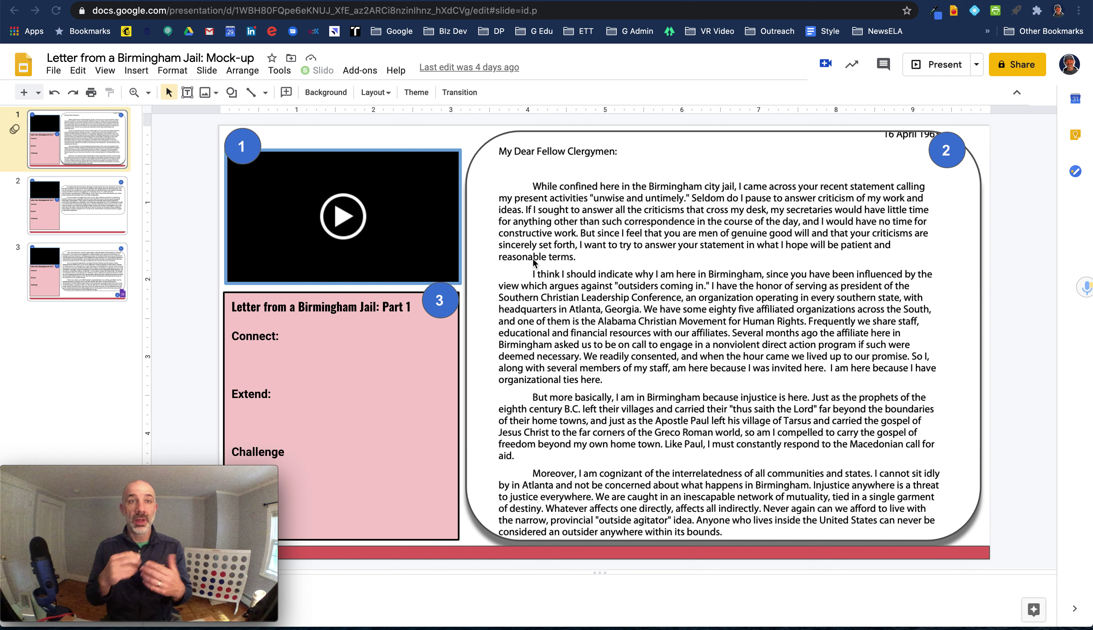
# Open the Stanford PDF of the letter from the search results, skim it, and return to the mock-up.
pyautogui.click(513, 2)
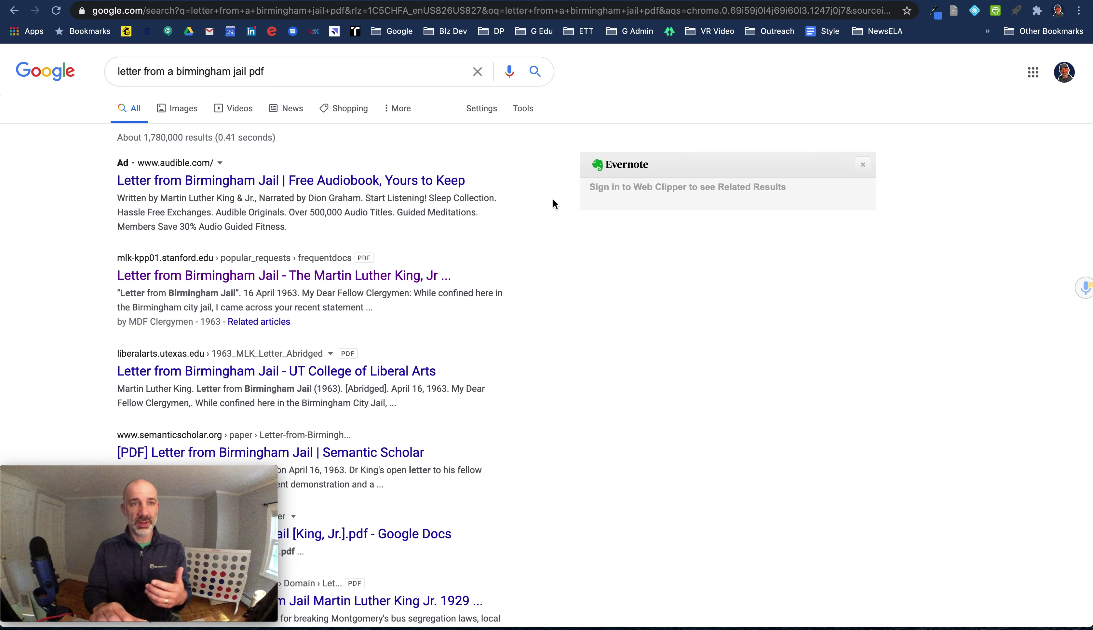
pyautogui.click(429, 275)
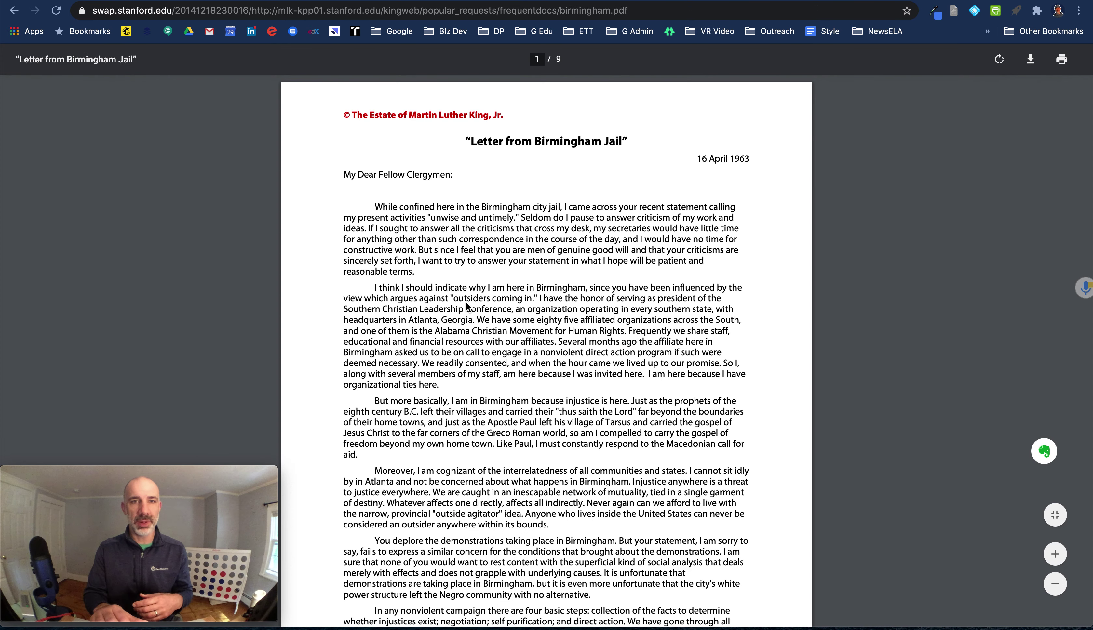
pyautogui.scroll(-5, 467, 305)
pyautogui.scroll(3, 467, 306)
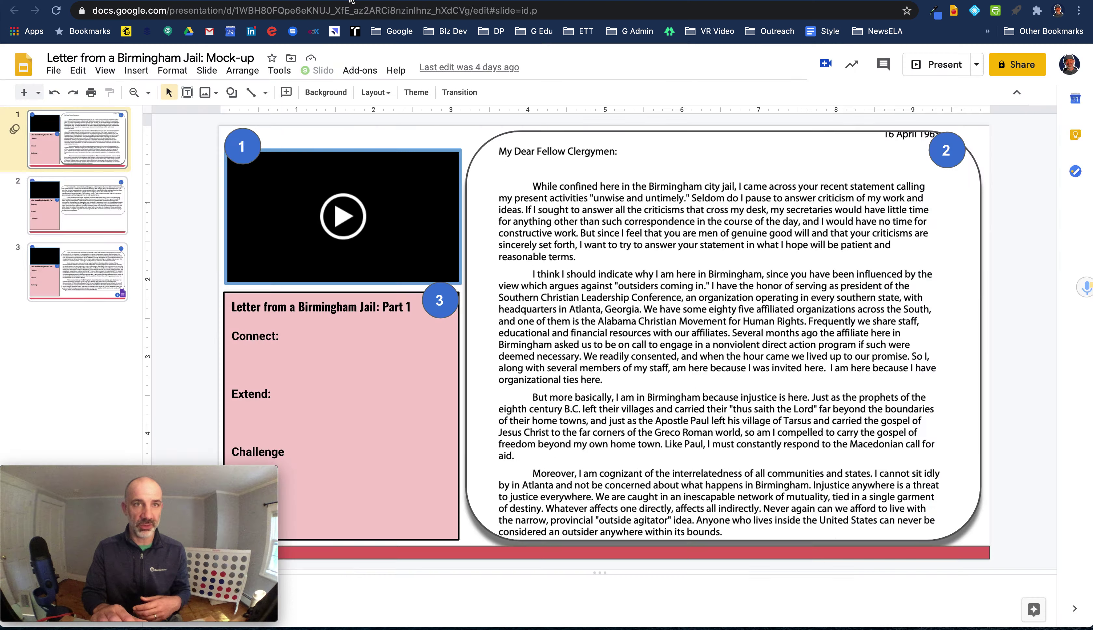
pyautogui.click(355, 5)
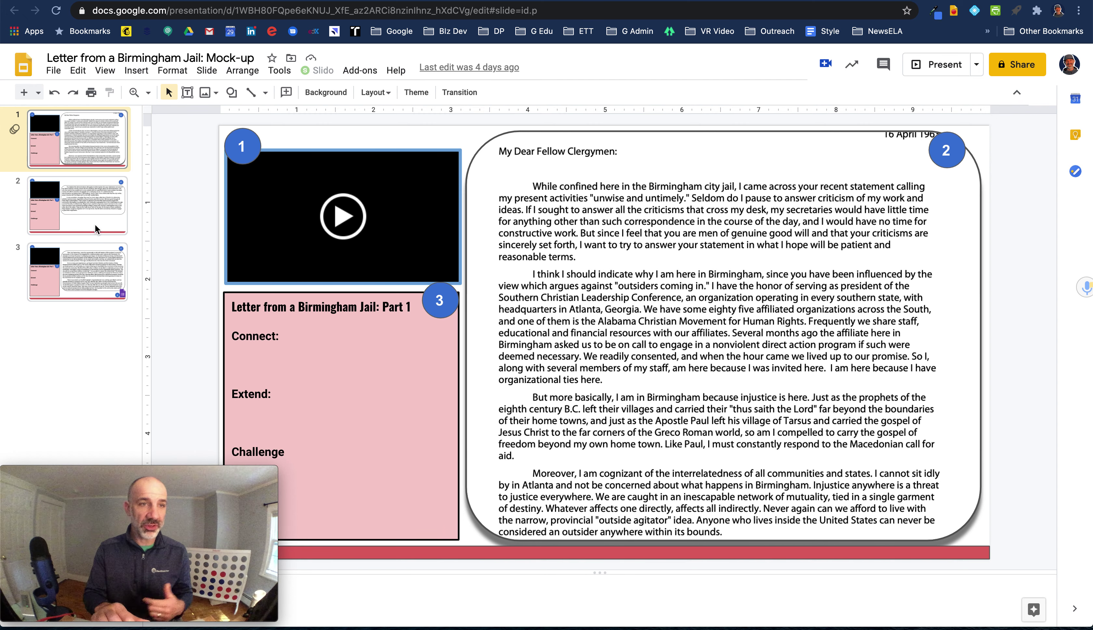
# View slide 2 of the mock-up, then advance to slide 3.
pyautogui.click(91, 198)
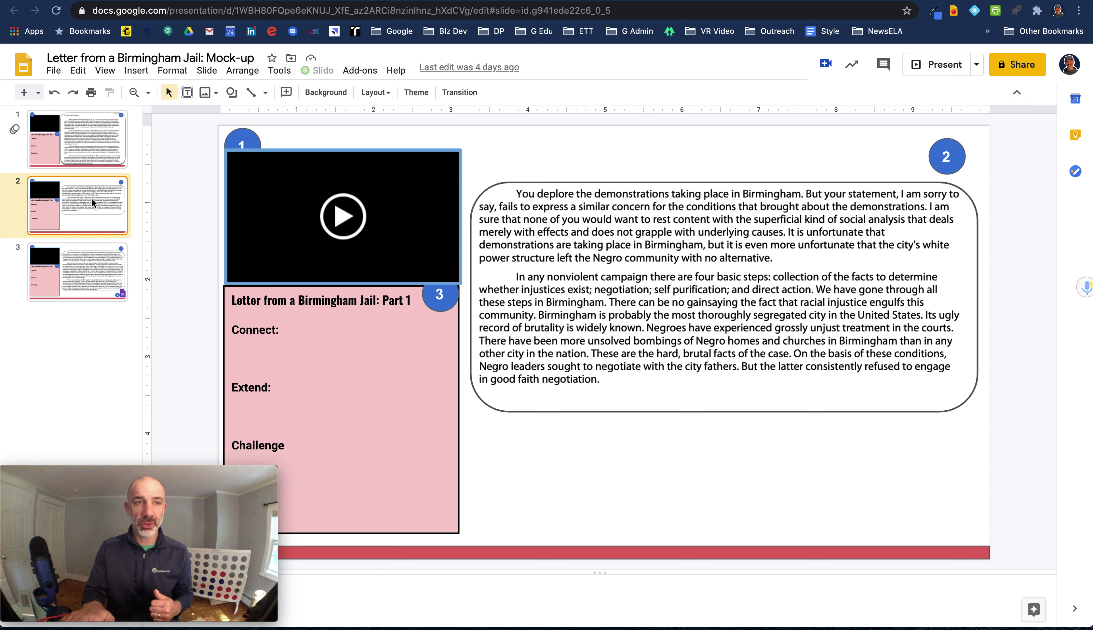
pyautogui.press('Down')
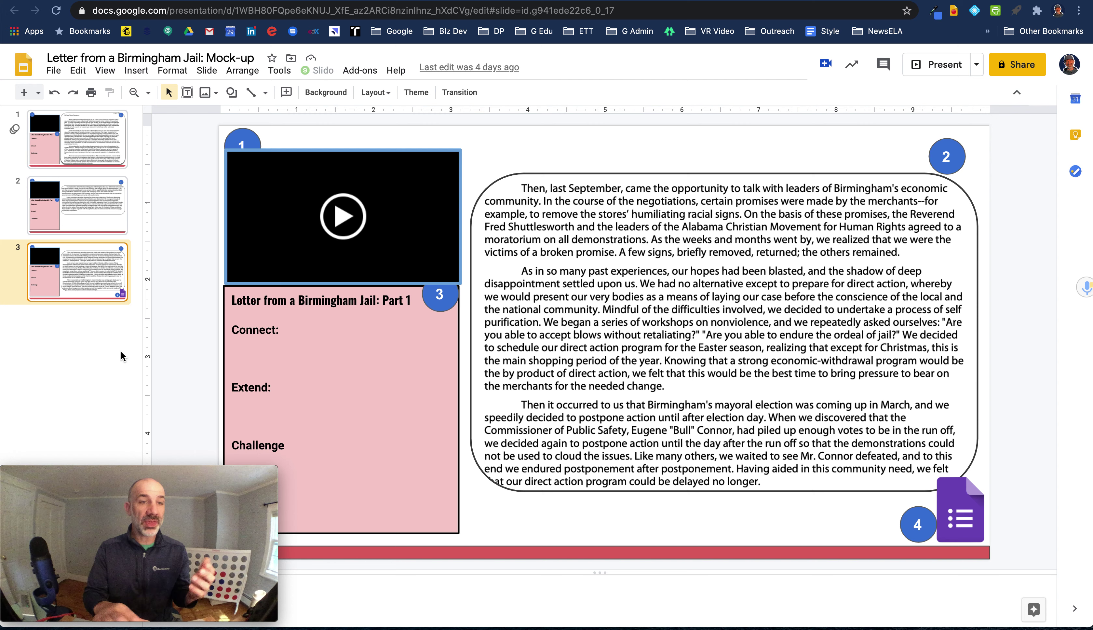
# Add a blank slide 4 and screenshot the letter's opening paragraphs from the Stanford PDF.
pyautogui.click(38, 93)
pyautogui.click(150, 397)
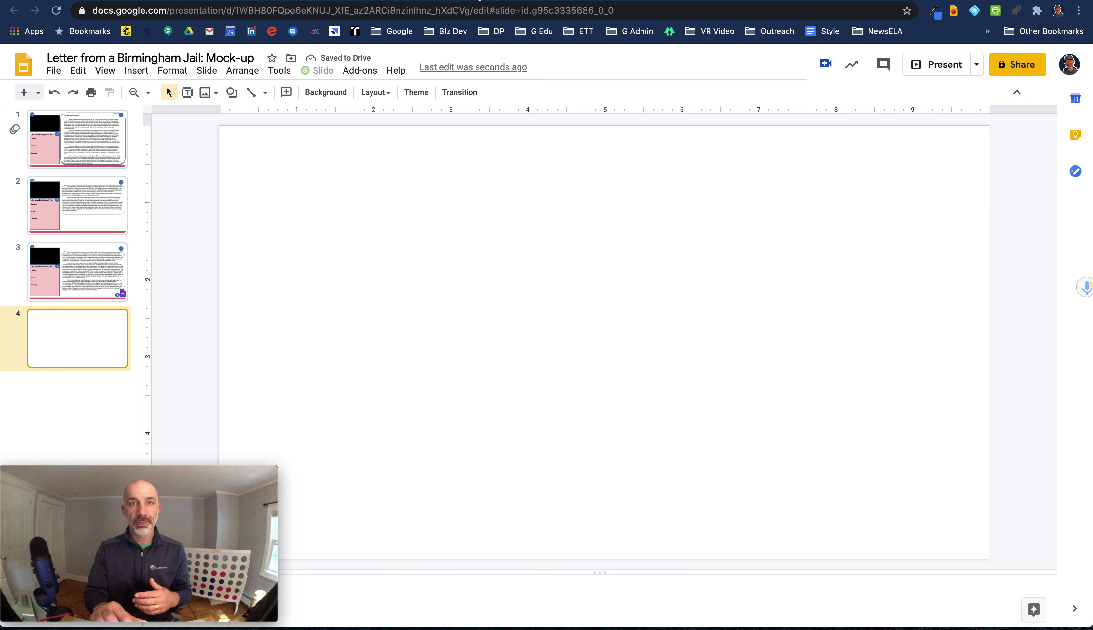
pyautogui.hotkey('ctrl', 'Tab')
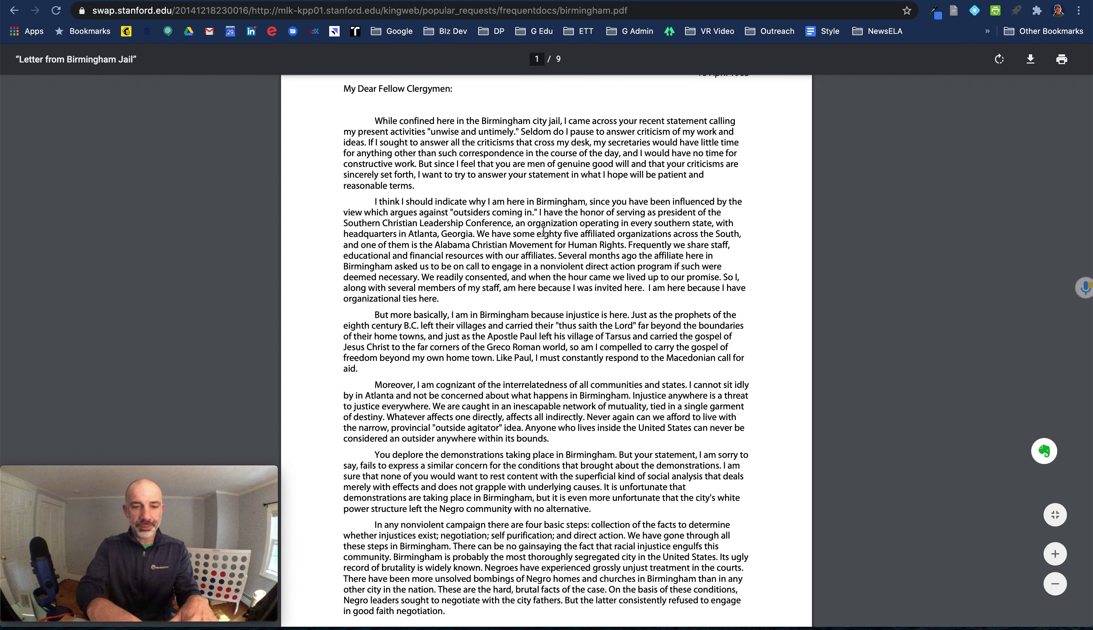
pyautogui.press('super+shift+4')
pyautogui.moveTo(331, 76); pyautogui.dragTo(761, 447)
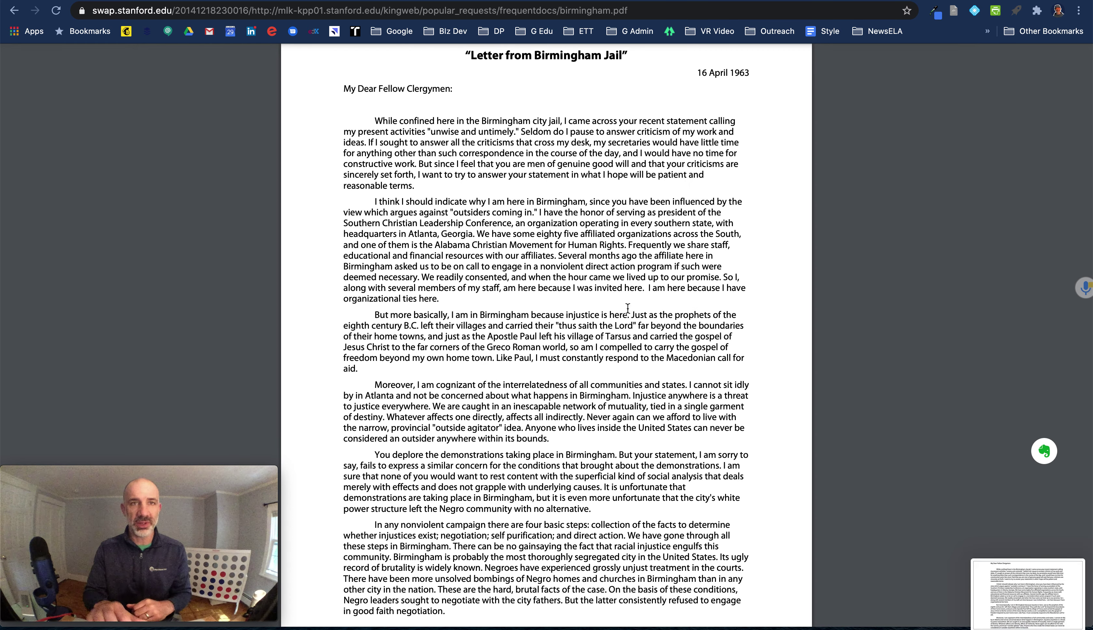
# Place the letter screenshot on slide 4 and mask it to a rounded rectangle with tighter corners.
pyautogui.click(342, 1)
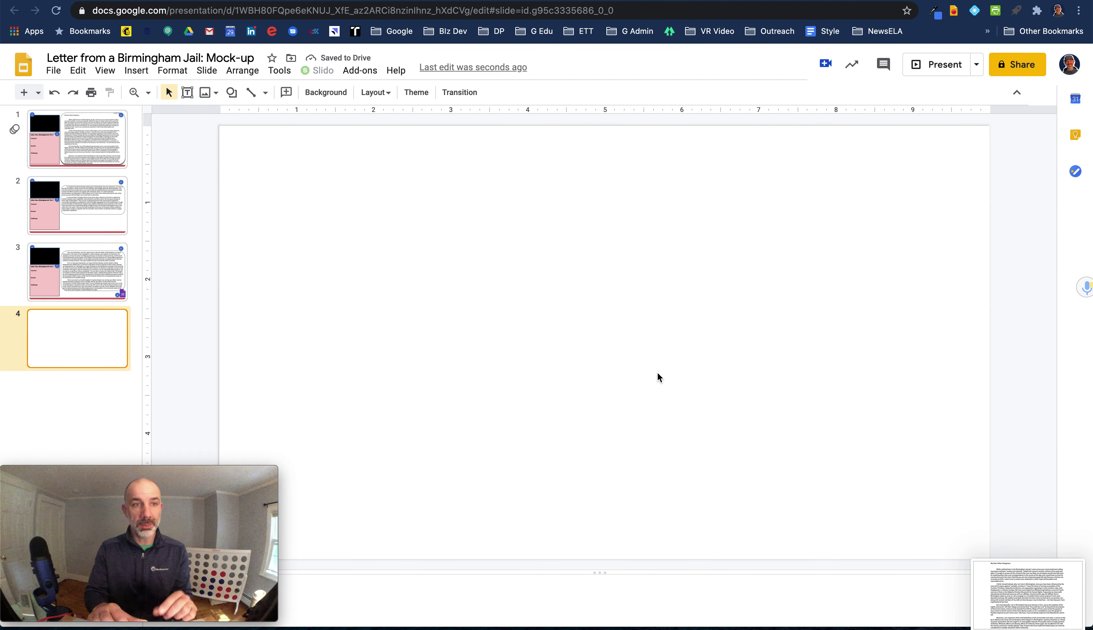
pyautogui.moveTo(1008, 594); pyautogui.dragTo(778, 309)
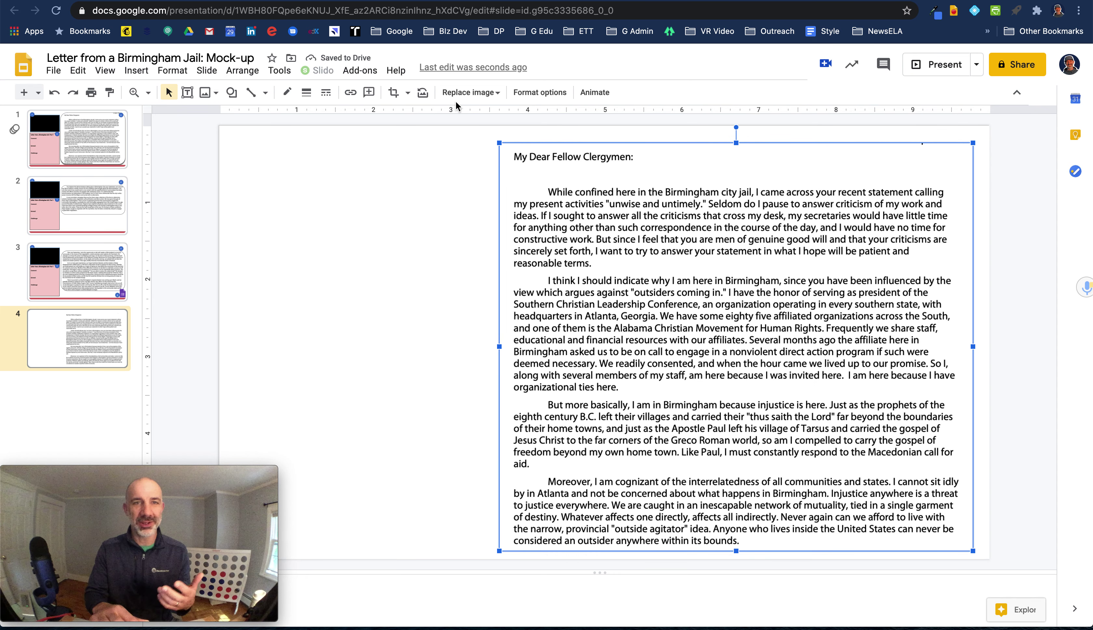
pyautogui.click(408, 92)
pyautogui.moveTo(414, 116)
pyautogui.click(524, 131)
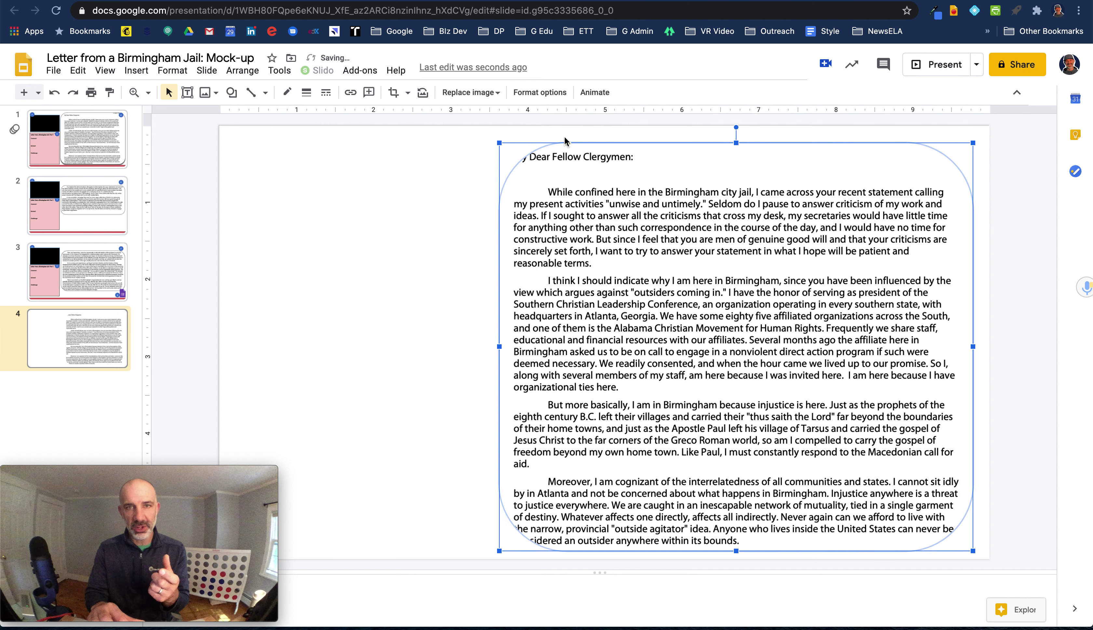
pyautogui.moveTo(567, 143); pyautogui.dragTo(533, 143)
# Give the letter image a thick dark grey outline and a drop shadow, then nudge it up-right.
pyautogui.click(302, 96)
pyautogui.click(333, 164)
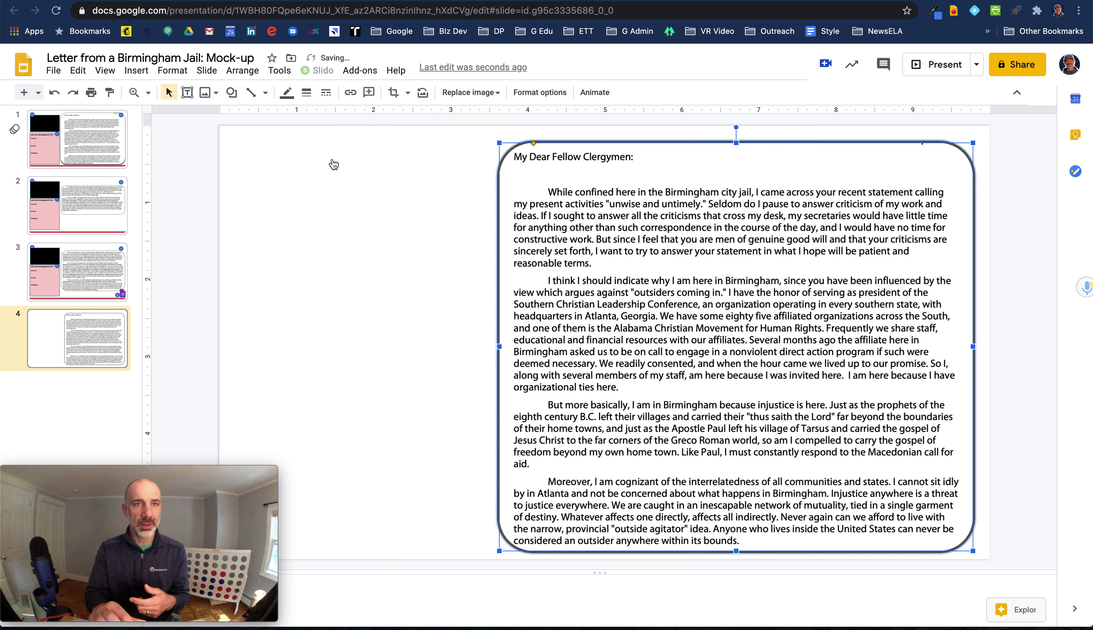
pyautogui.click(287, 92)
pyautogui.click(336, 145)
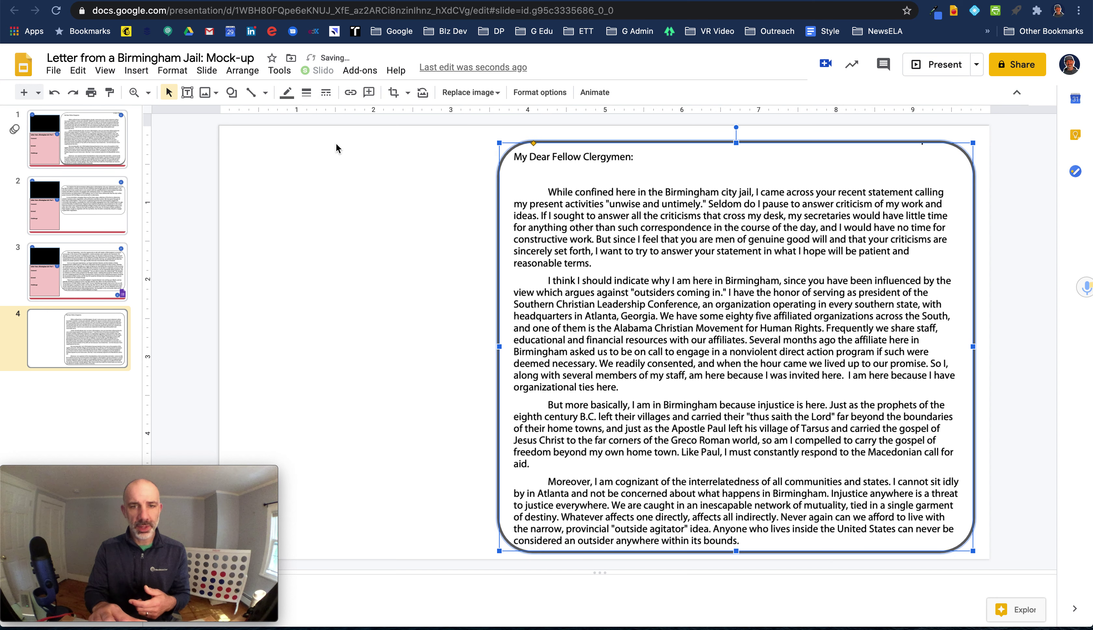
pyautogui.click(535, 93)
pyautogui.click(1039, 291)
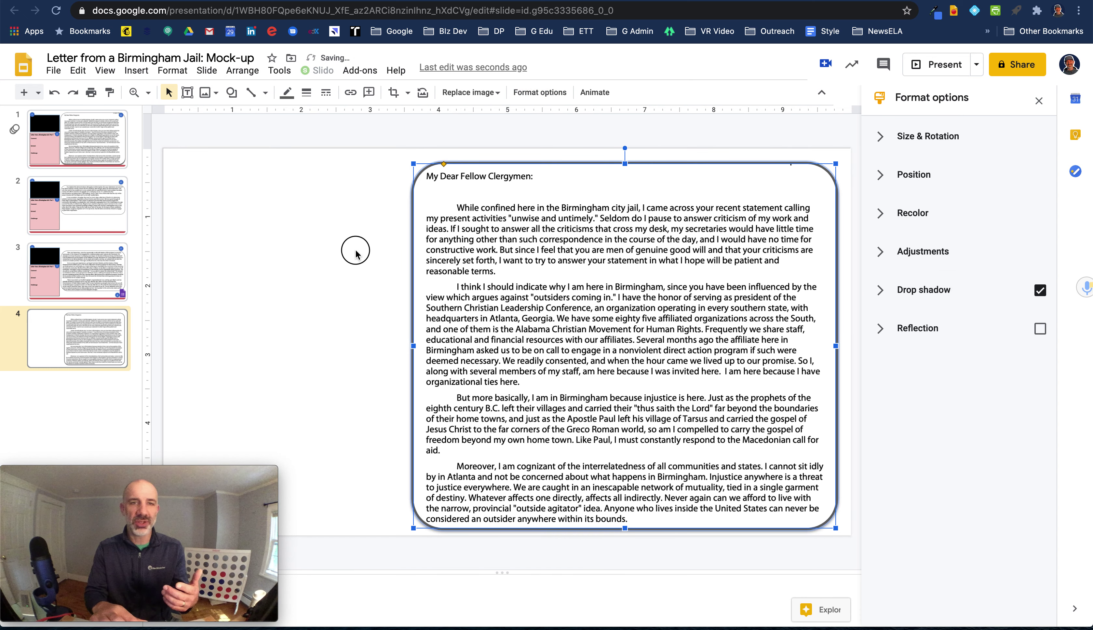
pyautogui.click(356, 249)
pyautogui.click(486, 306)
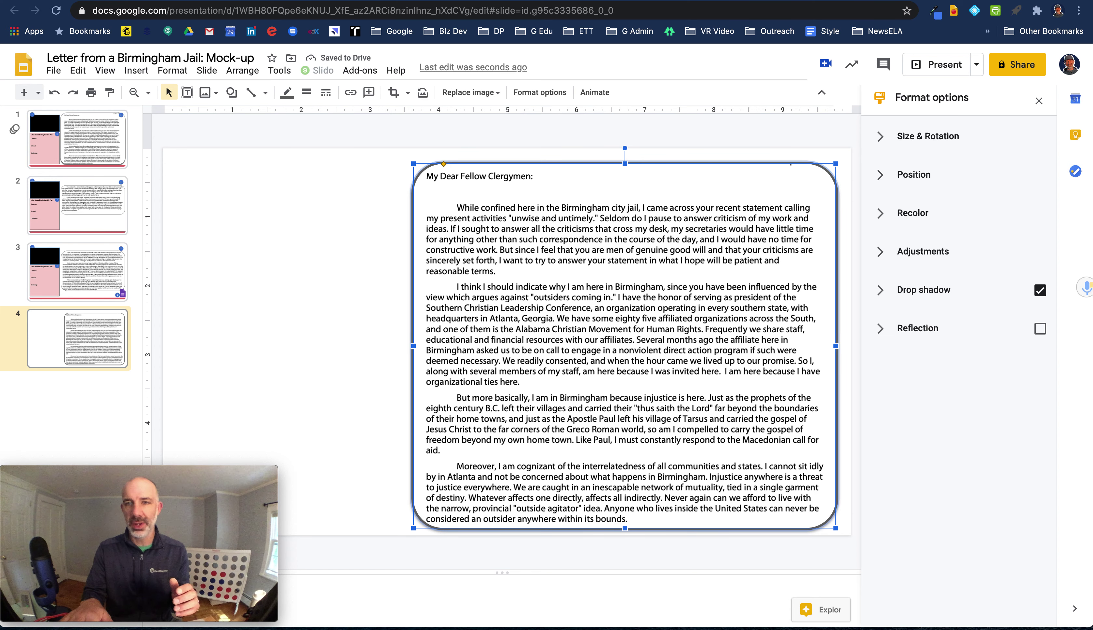
pyautogui.moveTo(486, 306); pyautogui.dragTo(491, 300)
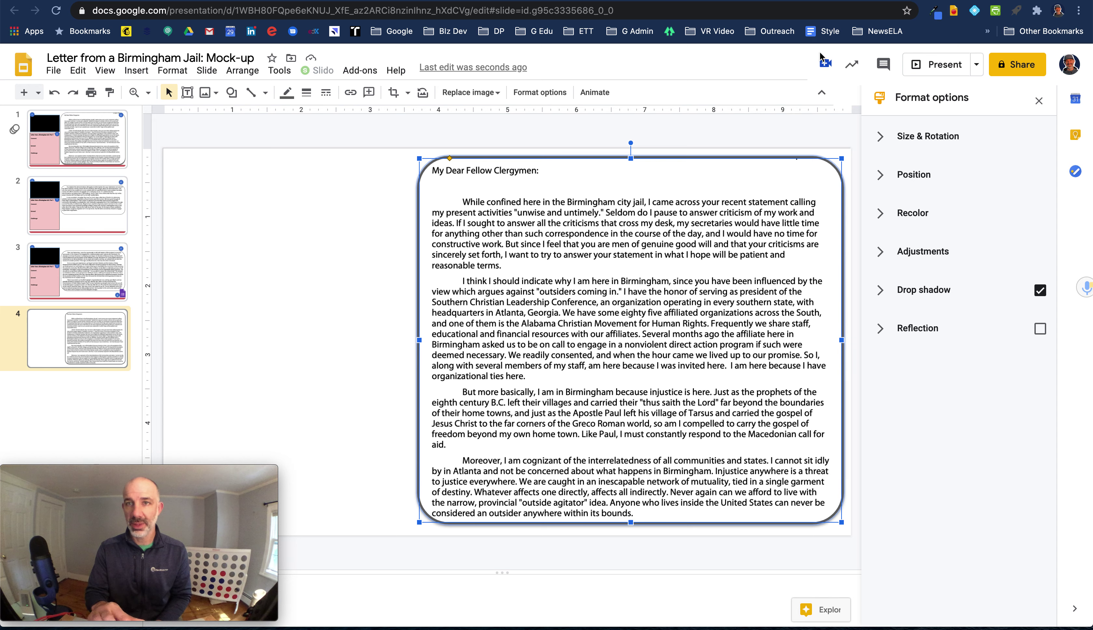
# Record a webcam video with the record-video extension, shared with Anyone, and save it.
pyautogui.click(1038, 101)
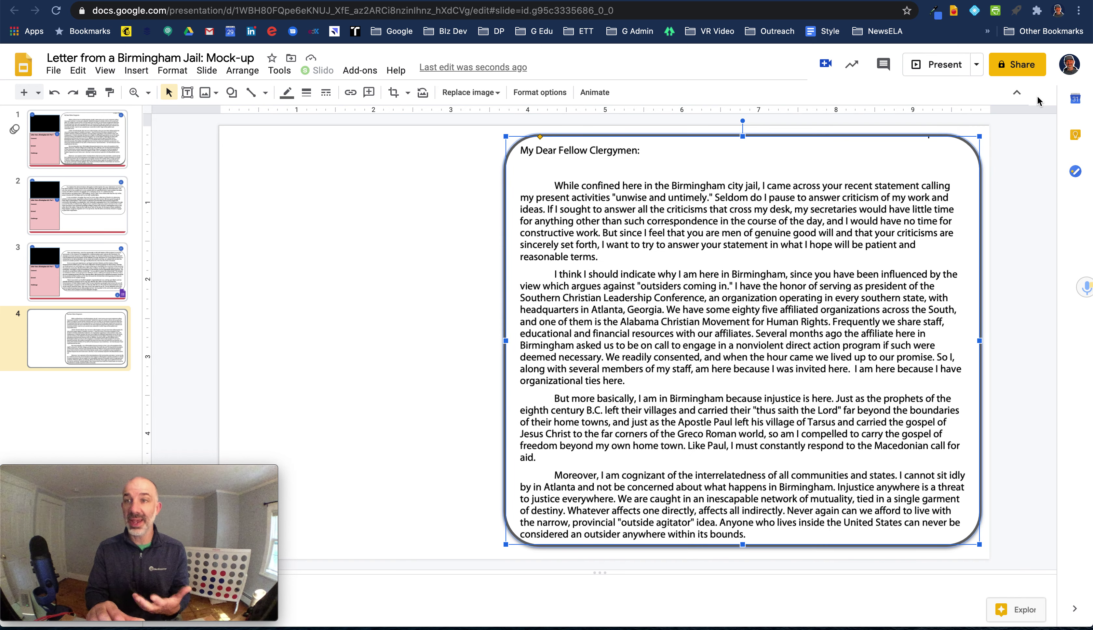
pyautogui.click(825, 64)
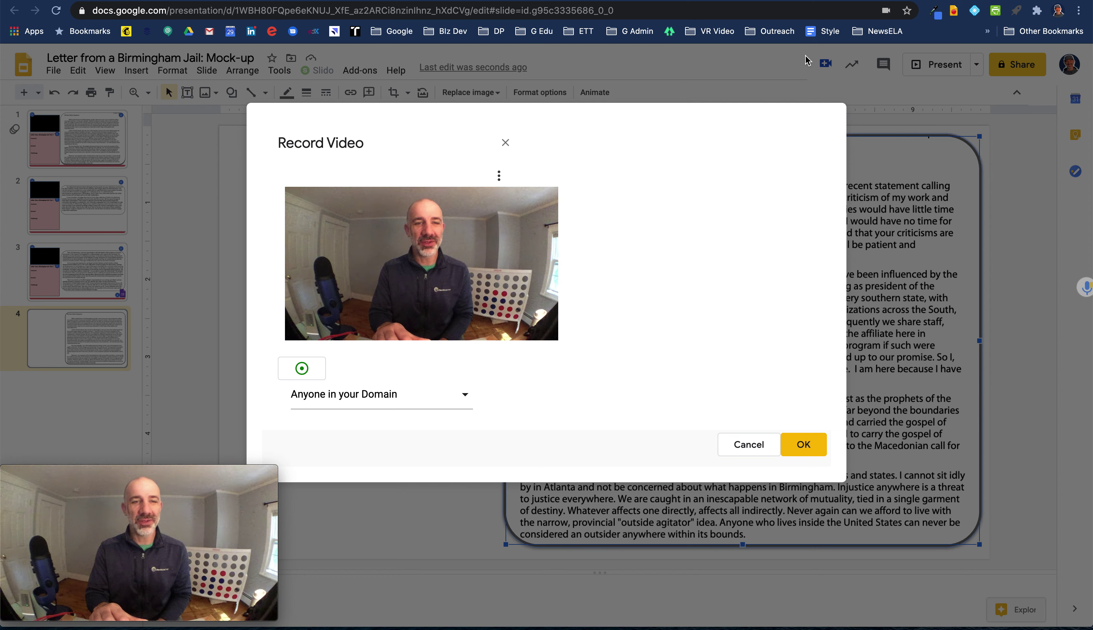
pyautogui.click(355, 398)
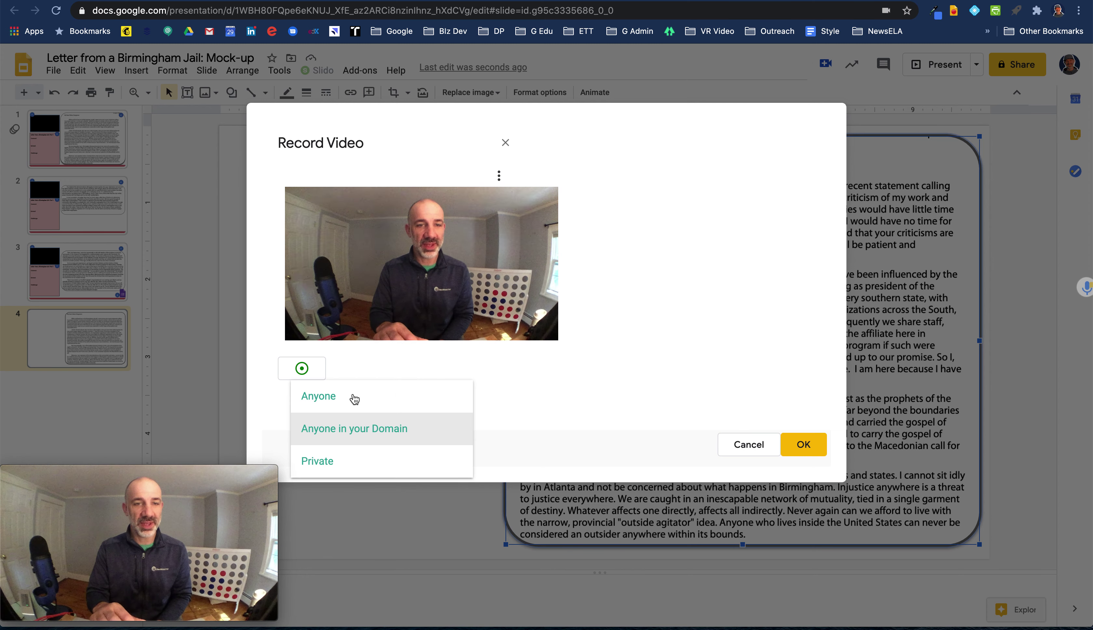
pyautogui.click(329, 398)
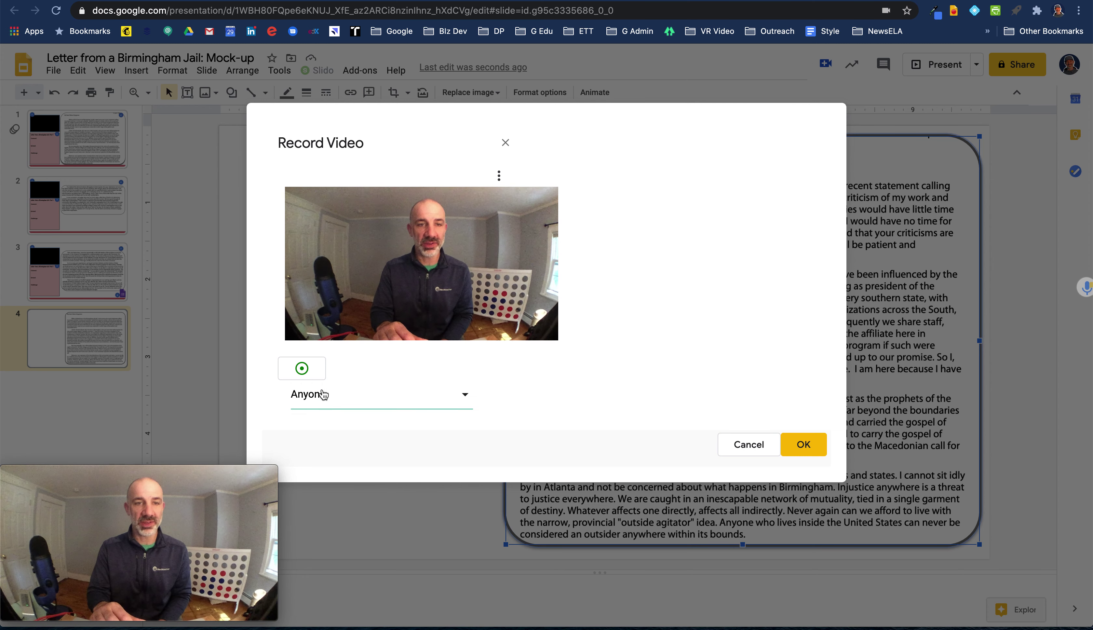
pyautogui.click(301, 369)
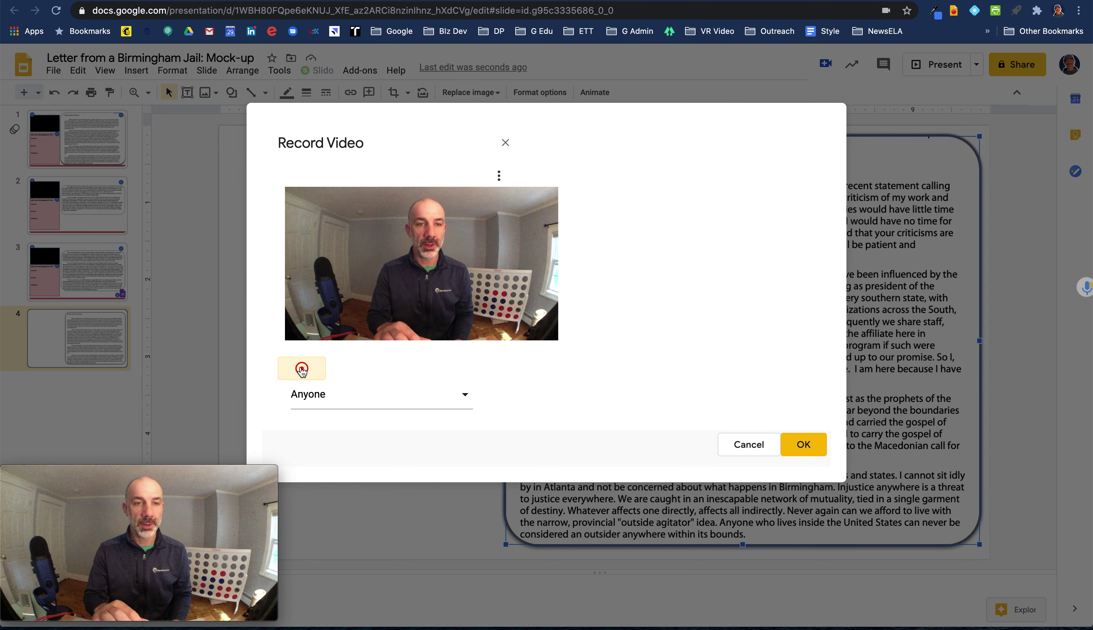
pyautogui.click(302, 369)
pyautogui.click(794, 449)
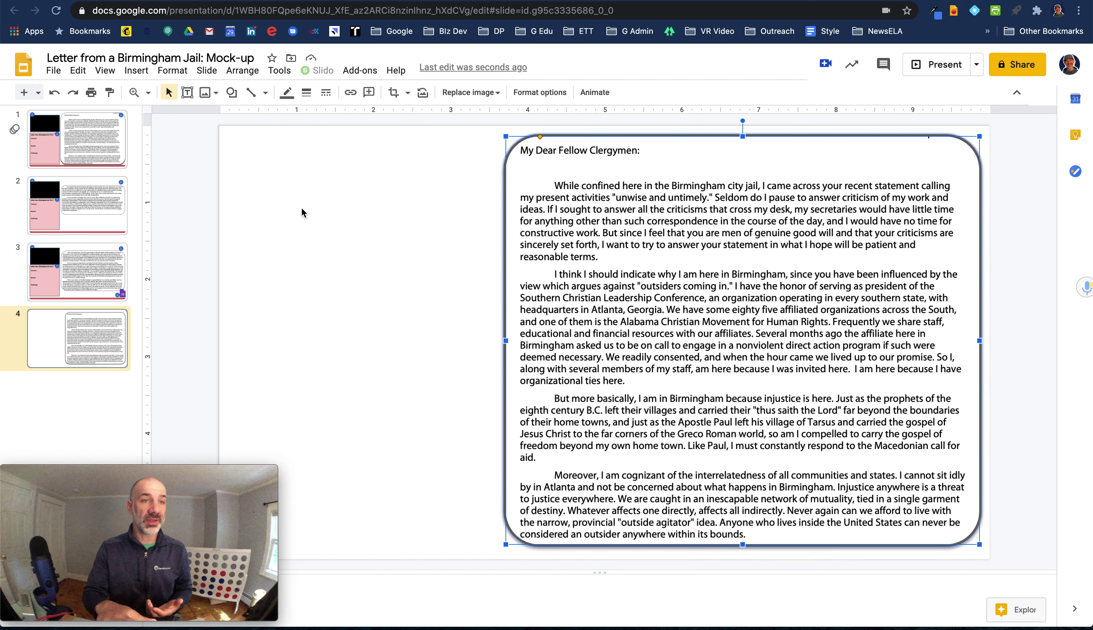
# Paste the recorded video onto slide 4 and move it slightly down.
pyautogui.click(78, 126)
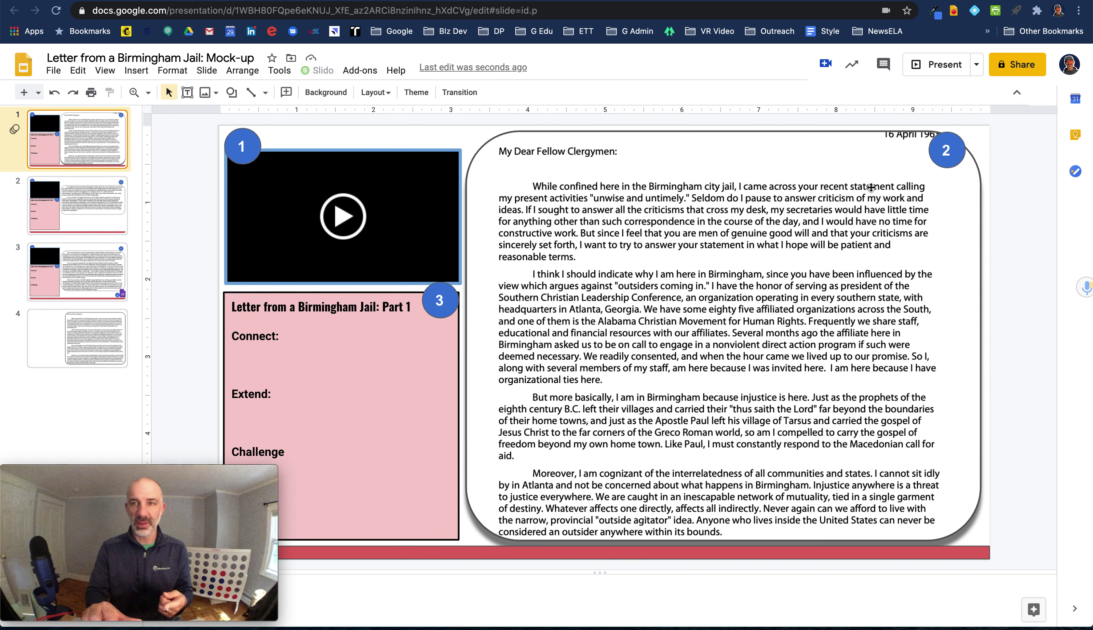
pyautogui.click(84, 325)
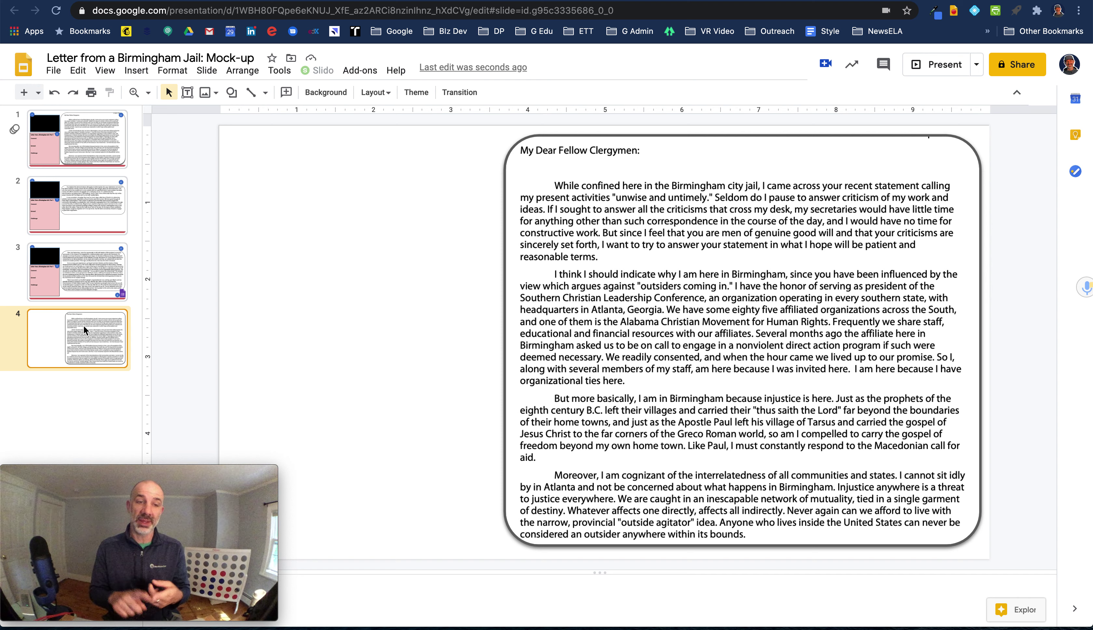
pyautogui.hotkey('ctrl', 'v')
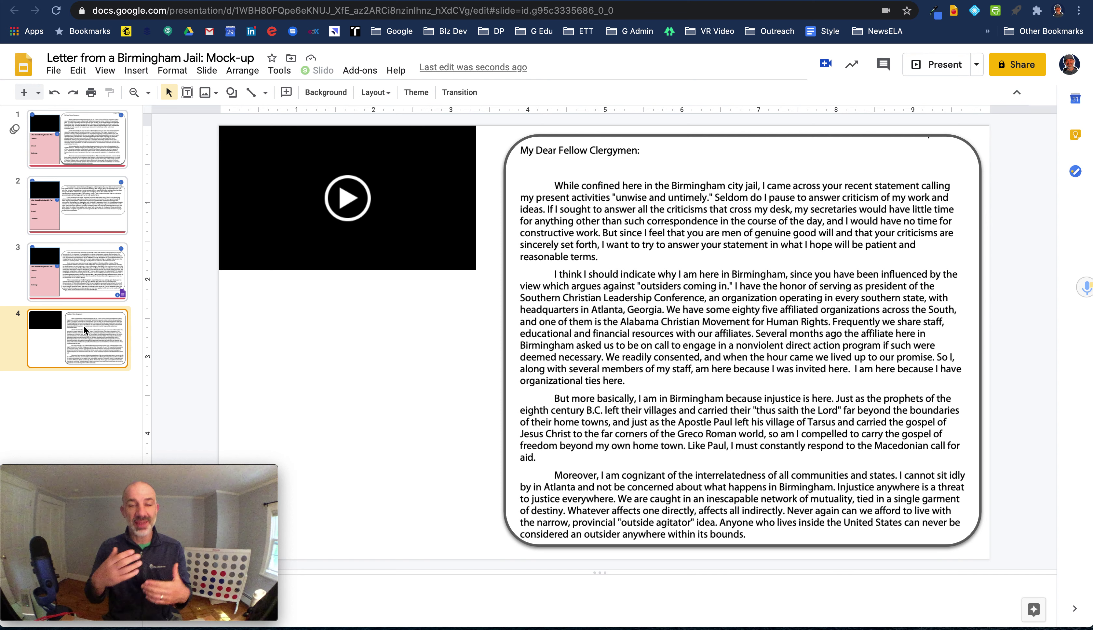
pyautogui.click(277, 252)
pyautogui.moveTo(277, 252); pyautogui.dragTo(290, 271)
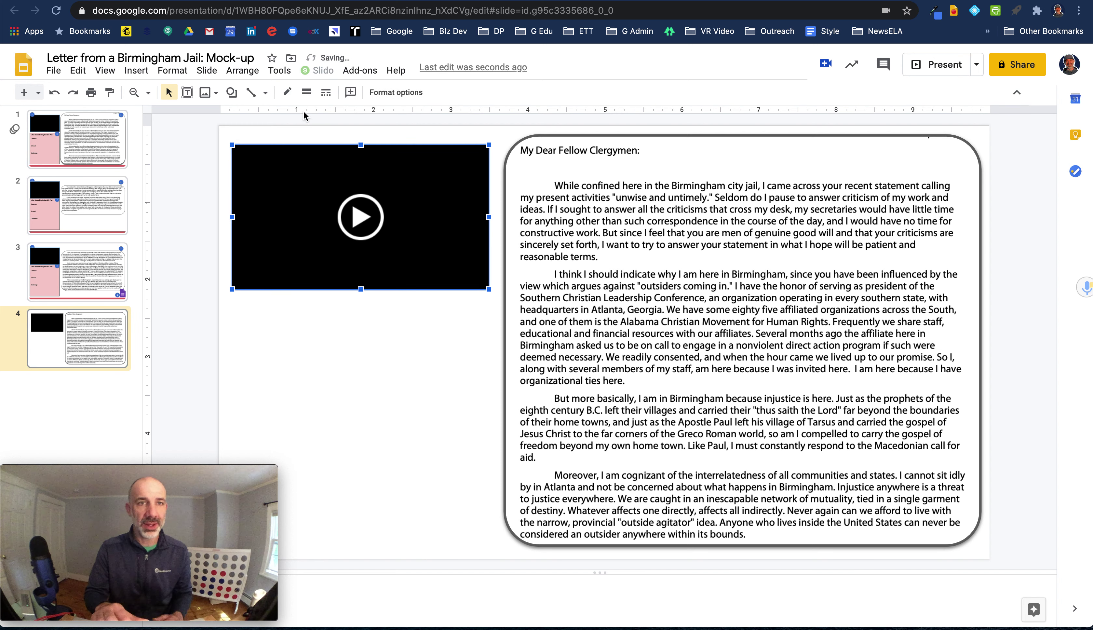
# Give the video a 4px steel-blue border.
pyautogui.click(306, 92)
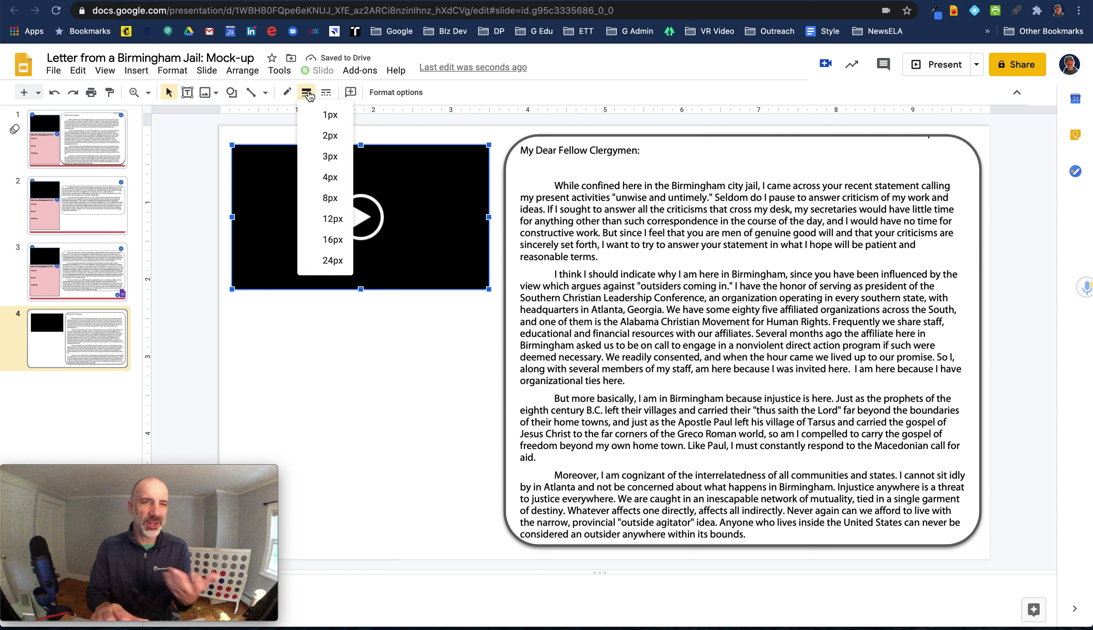
pyautogui.click(327, 181)
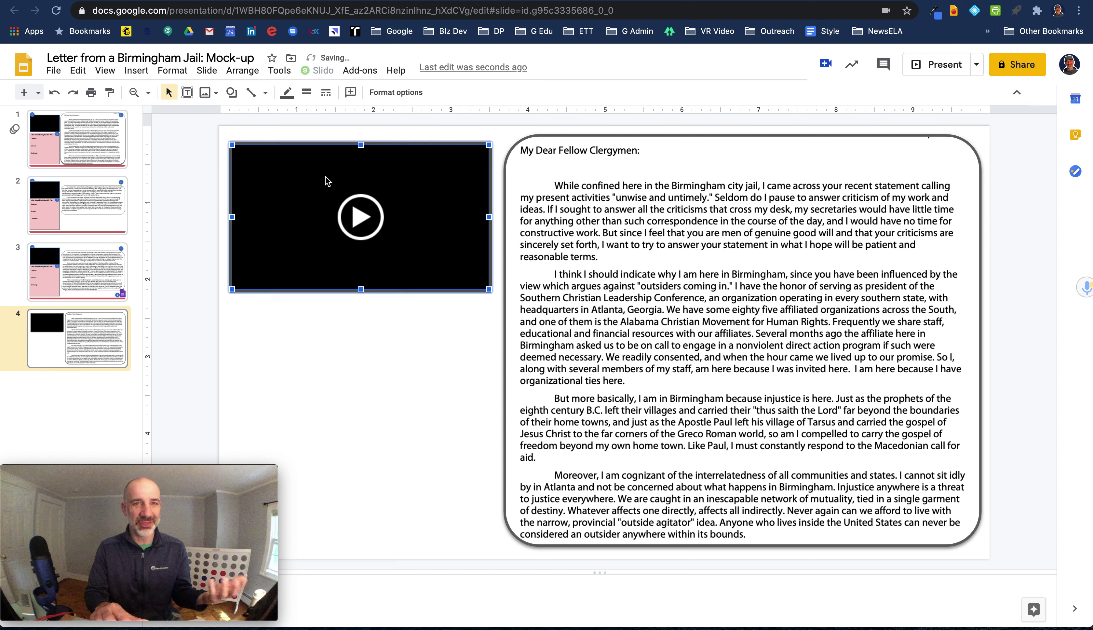
pyautogui.click(307, 93)
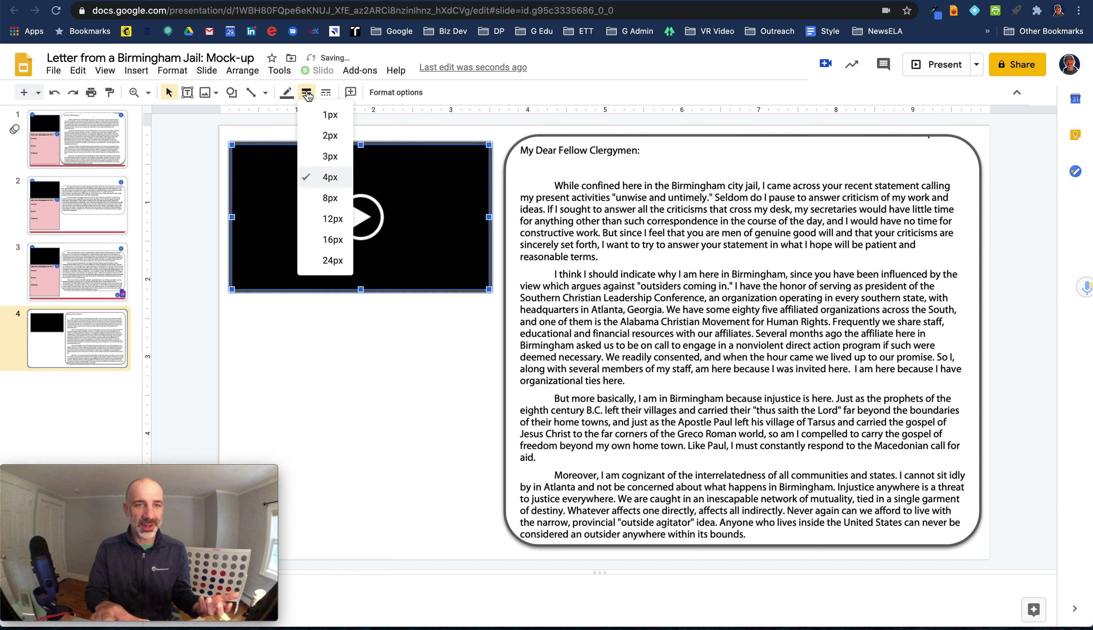
pyautogui.click(283, 93)
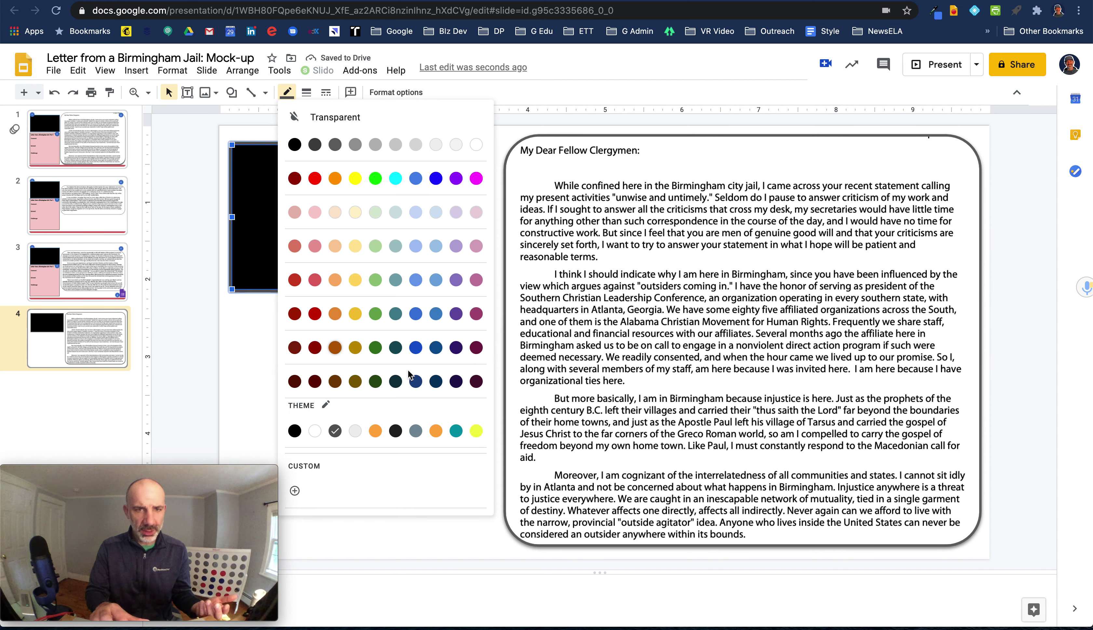
pyautogui.click(436, 313)
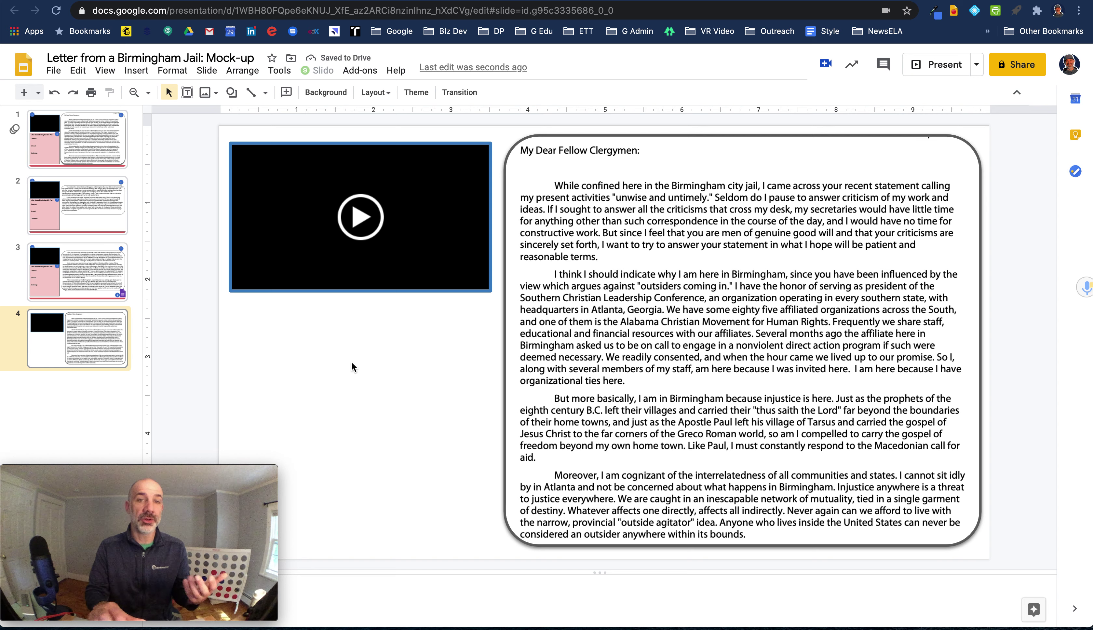
# Draw a small circle at the video's top-left corner with a dark grey border and blue fill.
pyautogui.moveTo(342, 289); pyautogui.dragTo(347, 289)
pyautogui.click(230, 96)
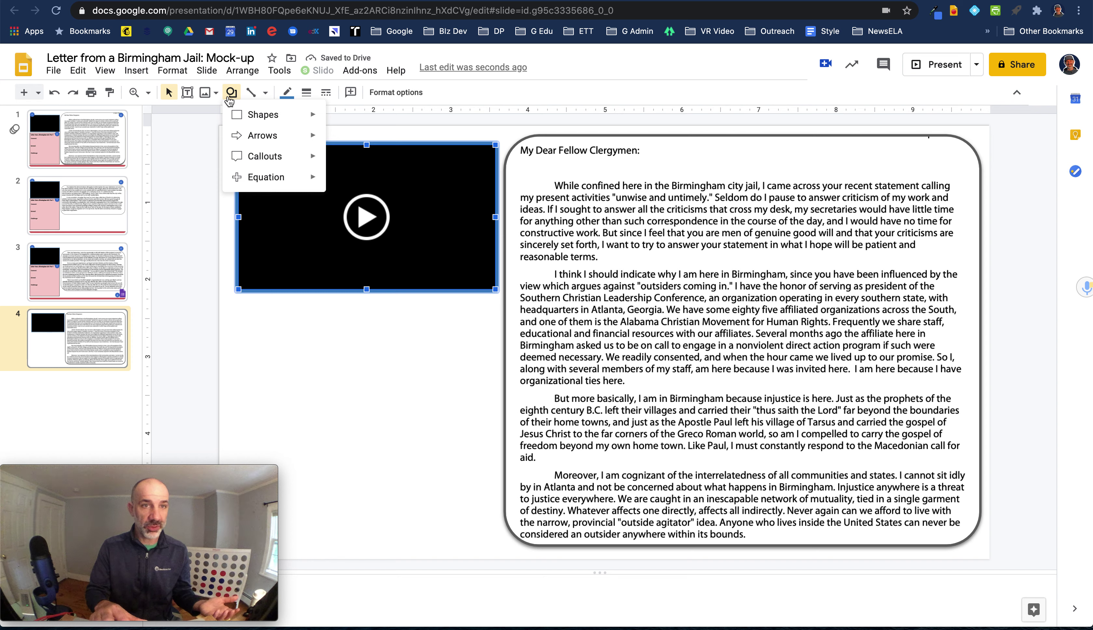
pyautogui.moveTo(252, 114)
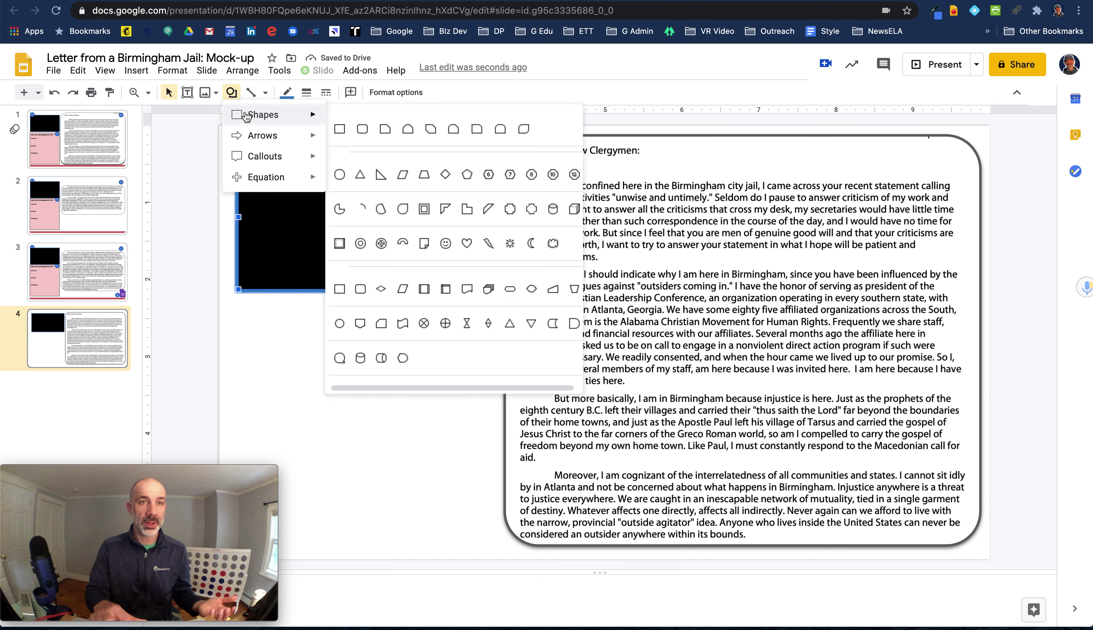
pyautogui.click(339, 174)
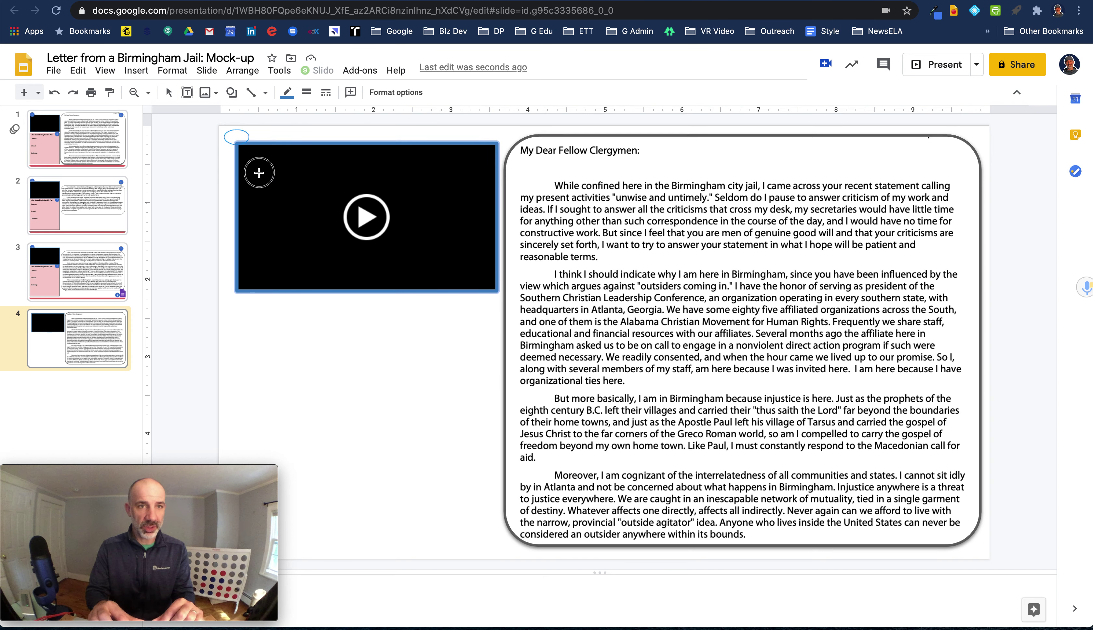
pyautogui.moveTo(259, 172); pyautogui.dragTo(267, 171)
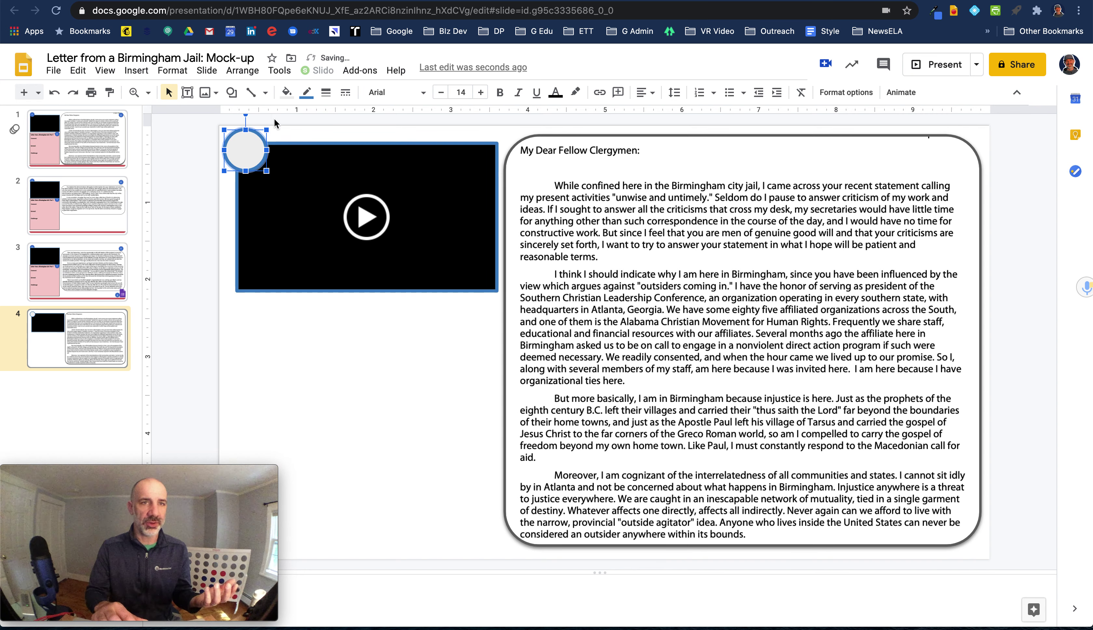
pyautogui.click(306, 93)
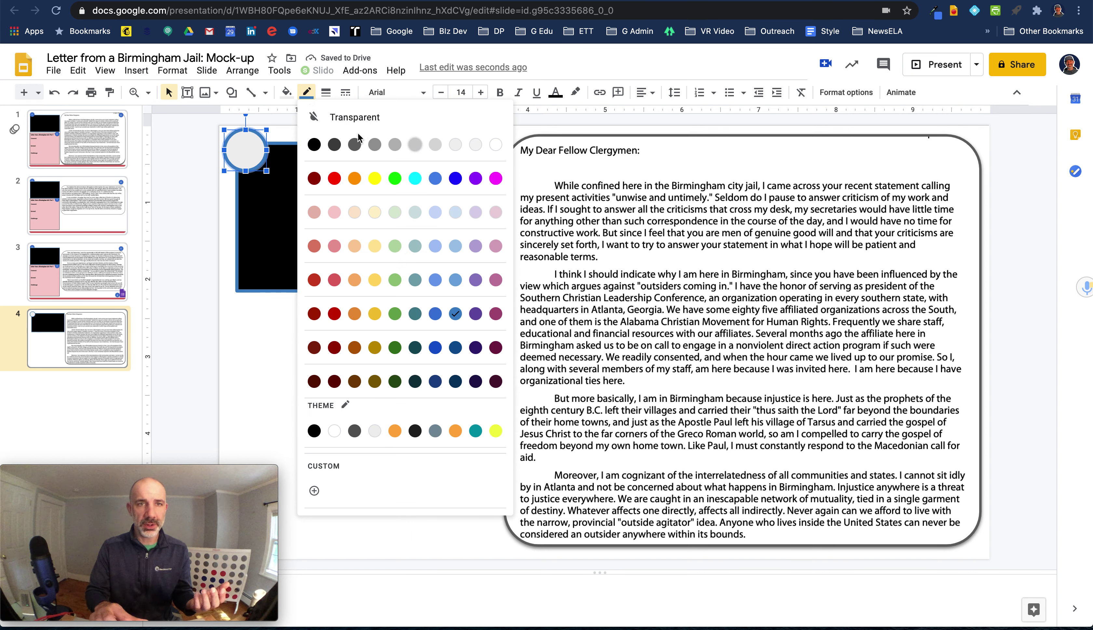
pyautogui.click(355, 146)
pyautogui.click(286, 92)
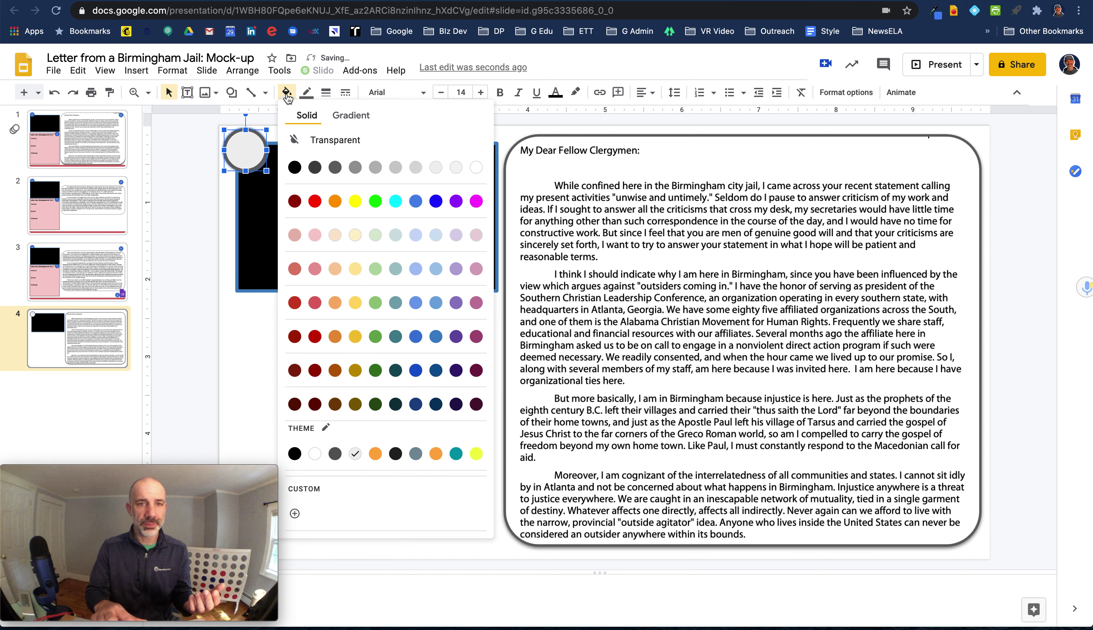
pyautogui.click(435, 336)
# Type '1' in the circle as bold, white, larger Oswald text, centred.
pyautogui.click(247, 150)
pyautogui.write('1')
pyautogui.click(499, 92)
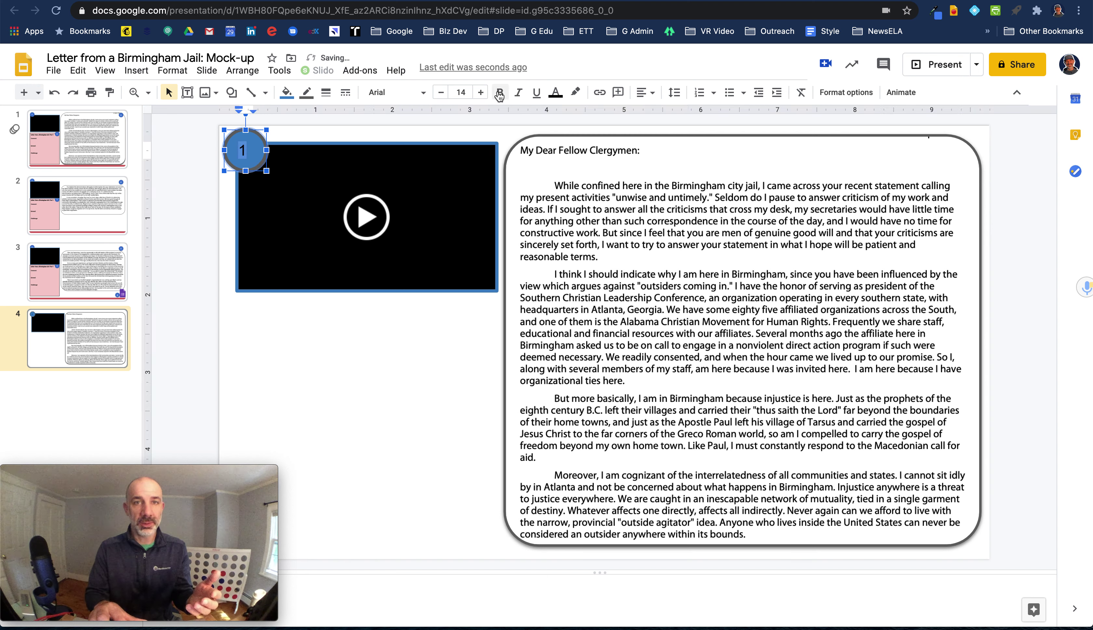
pyautogui.click(556, 92)
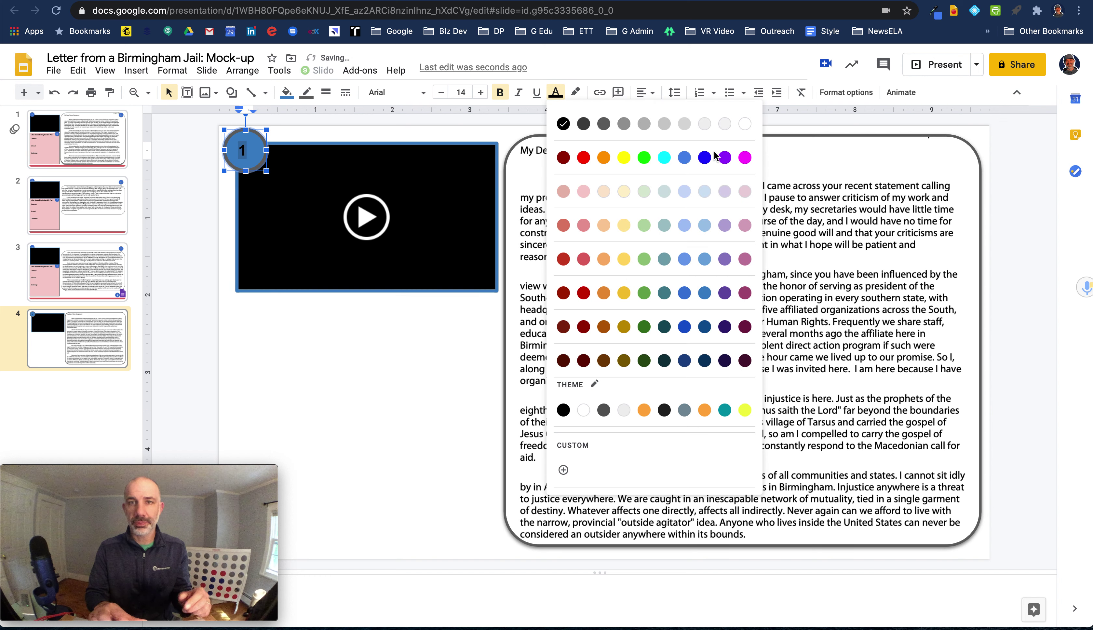
pyautogui.click(742, 123)
pyautogui.click(480, 92)
pyautogui.click(480, 92)
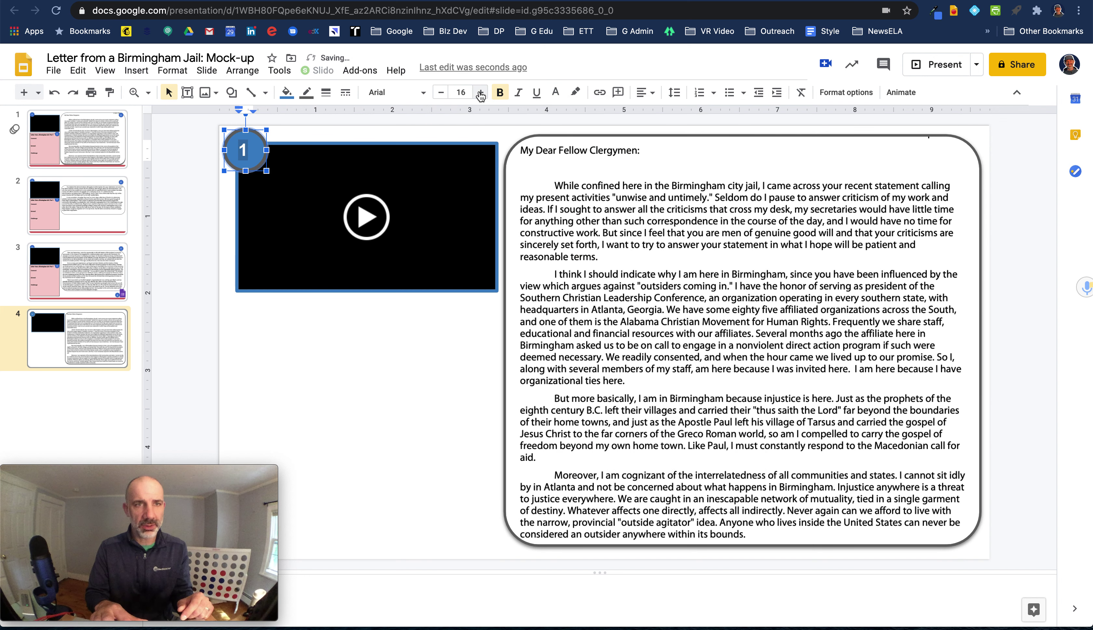
pyautogui.click(396, 92)
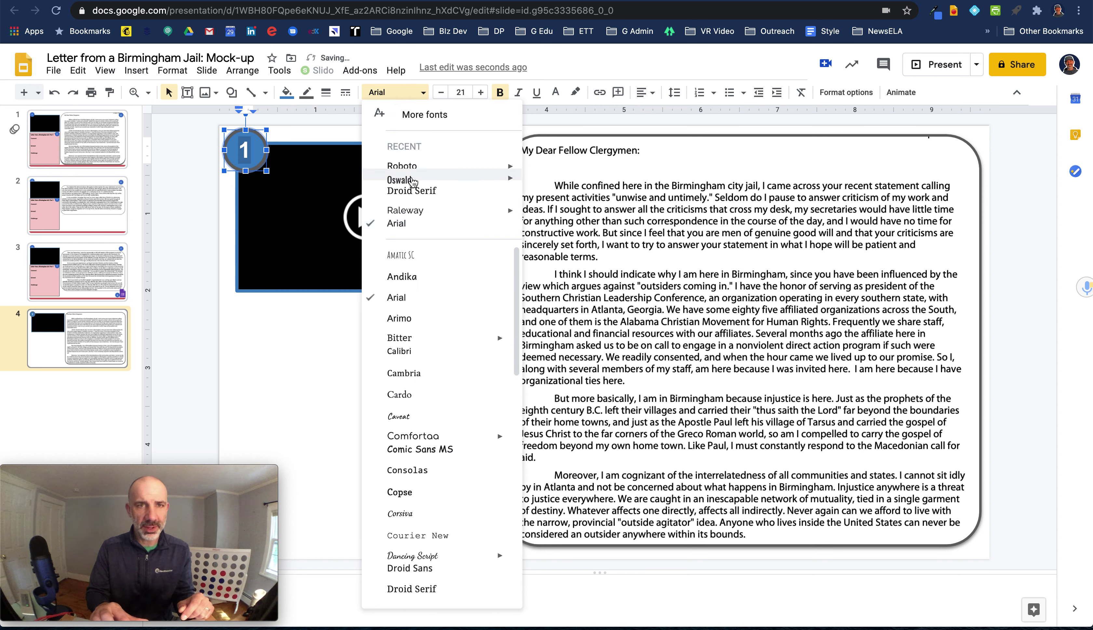
pyautogui.click(412, 180)
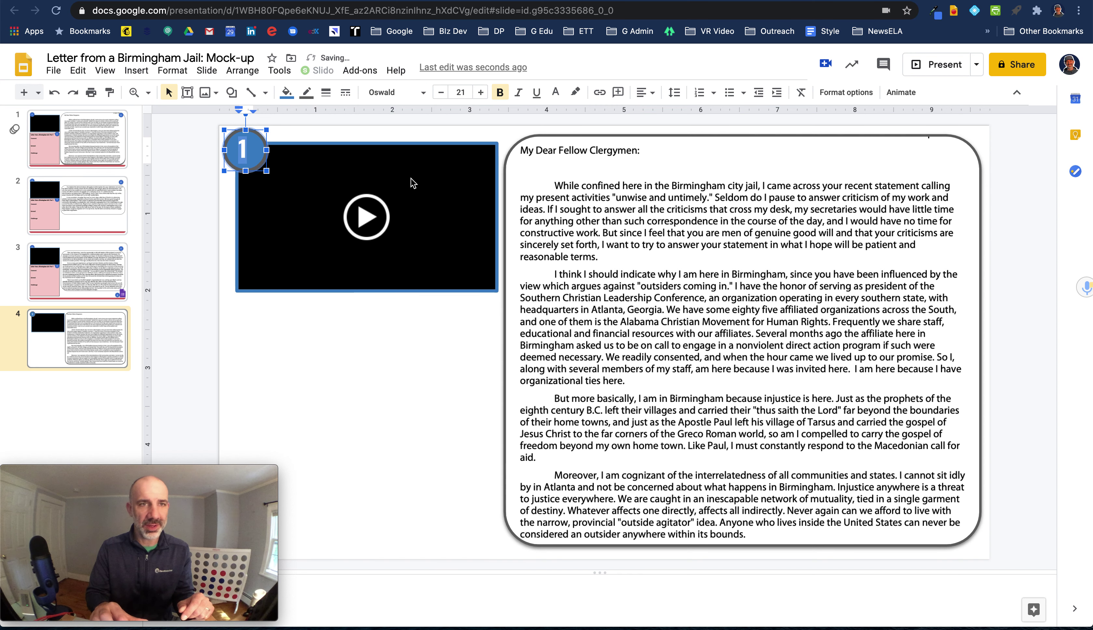
pyautogui.click(644, 93)
pyautogui.click(674, 122)
pyautogui.click(260, 134)
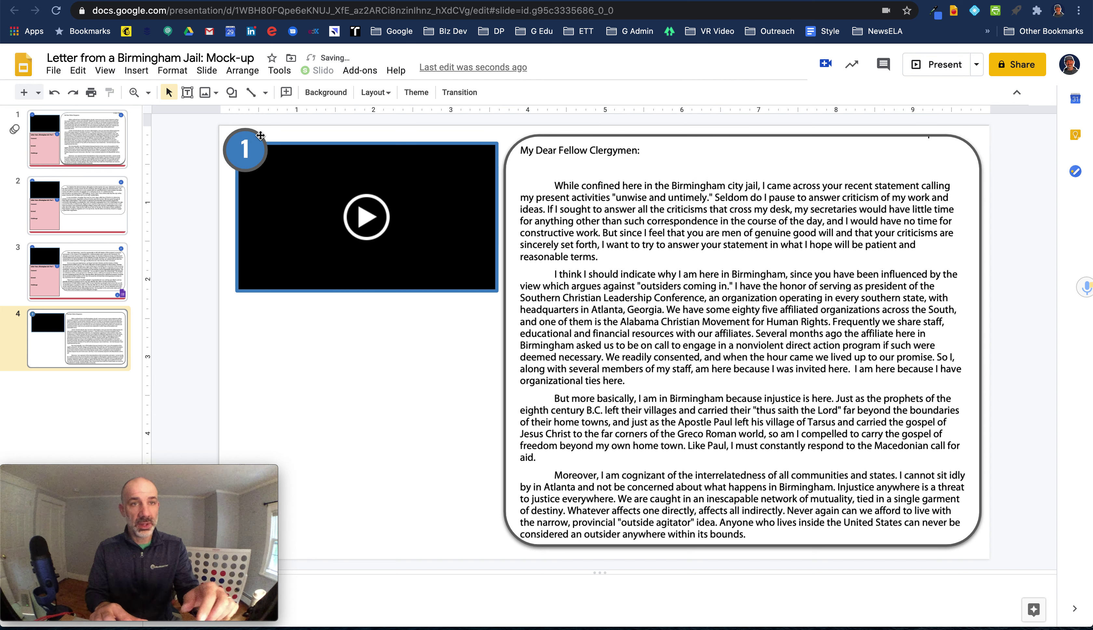
pyautogui.hotkey('ctrl', 'd')
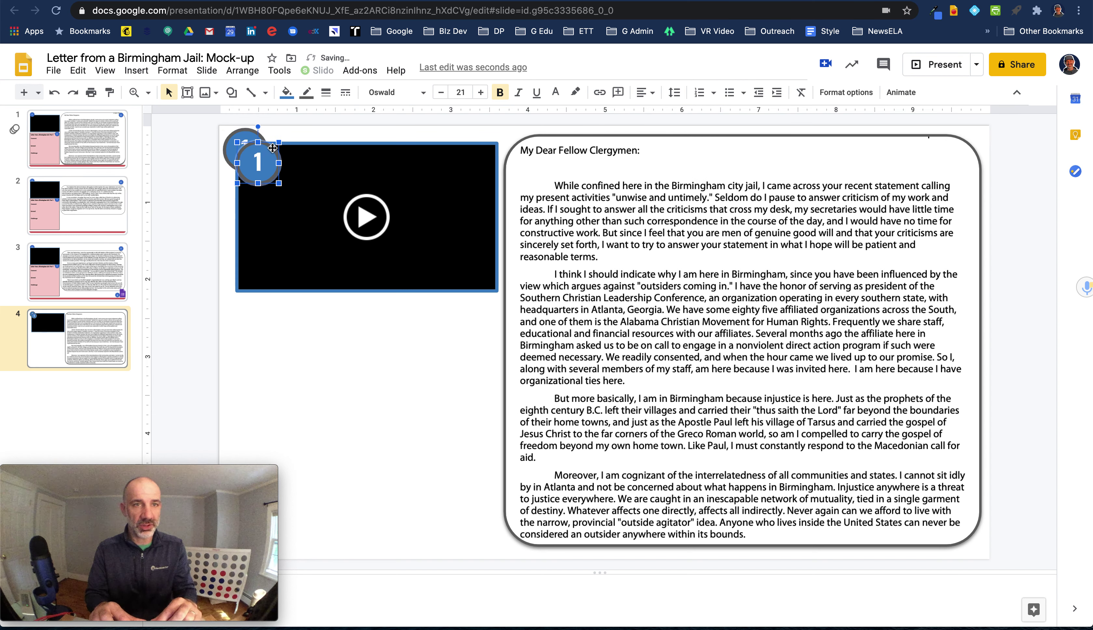
# Move the badge copy to the letter's top-right corner and renumber it 2.
pyautogui.moveTo(272, 148); pyautogui.dragTo(962, 150)
pyautogui.doubleClick(961, 151)
pyautogui.write('2')
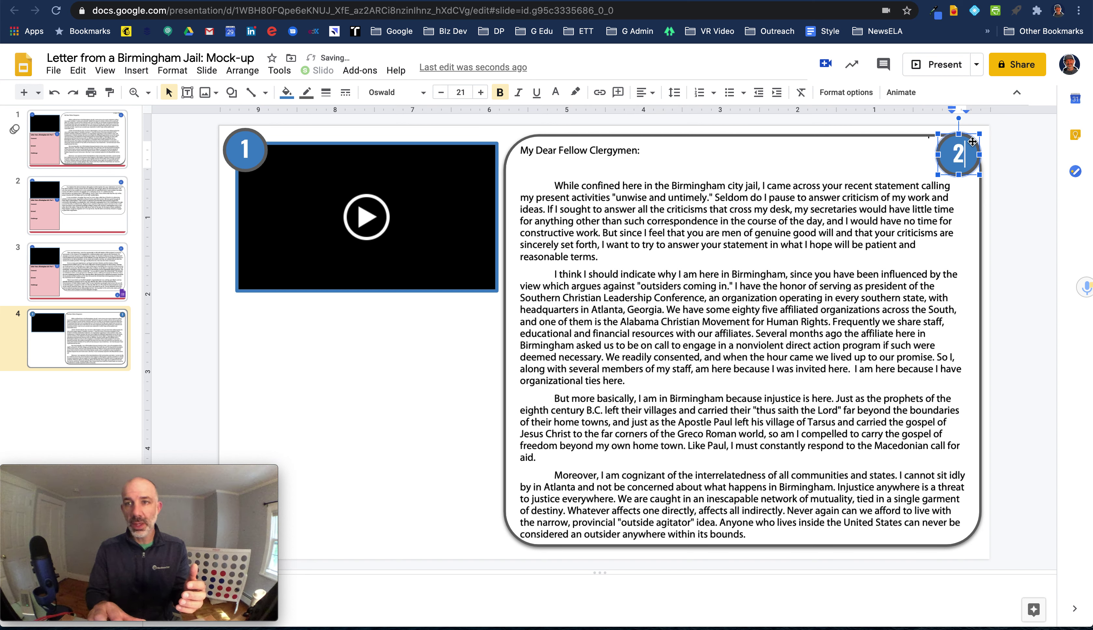
pyautogui.press('Escape')
# Duplicate badge 2, place it just below the video's left edge, and renumber it 3.
pyautogui.hotkey('ctrl', 'd')
pyautogui.moveTo(978, 152); pyautogui.dragTo(246, 313)
pyautogui.doubleClick(246, 313)
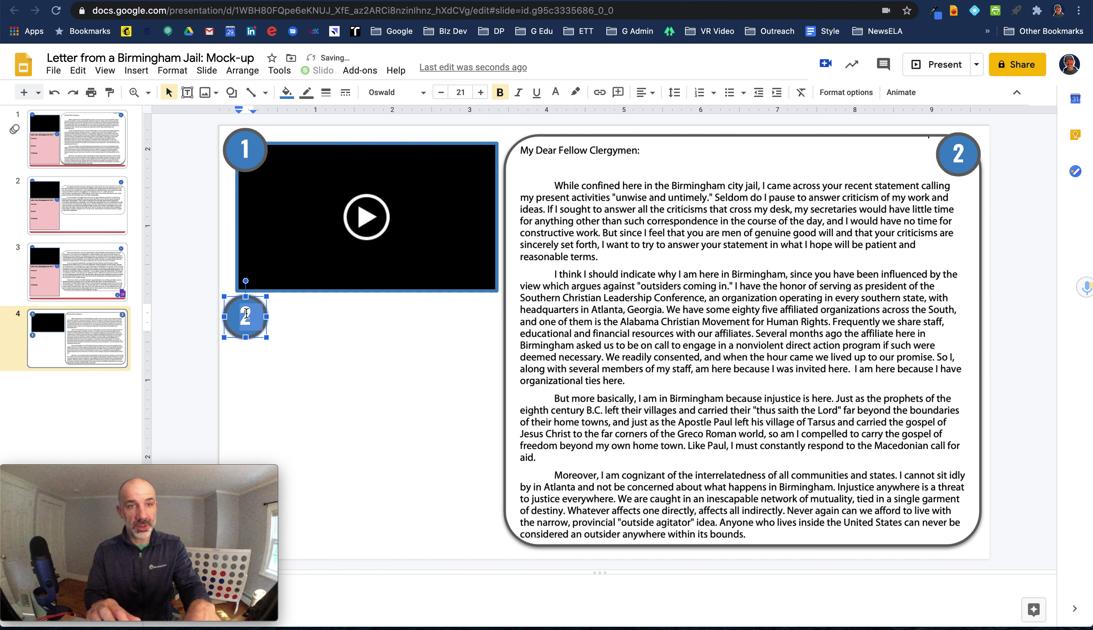
pyautogui.write('3')
pyautogui.click(309, 329)
# Draw a large text box below badge 3 and widen it slightly.
pyautogui.click(191, 93)
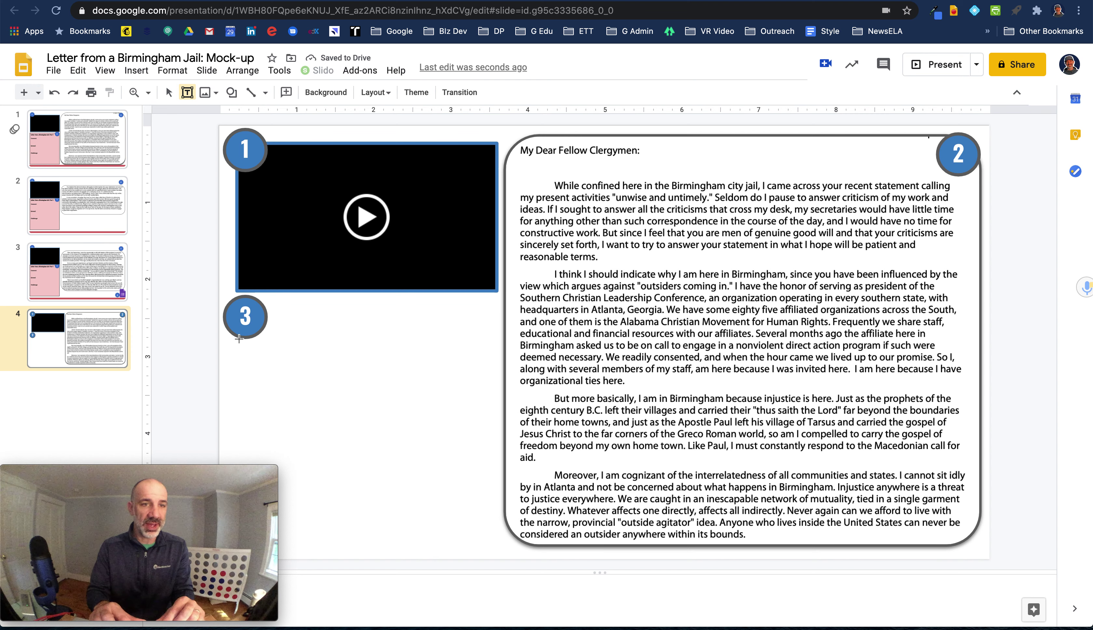
pyautogui.moveTo(240, 342)
pyautogui.mouseDown()
pyautogui.moveTo(468, 483)
pyautogui.moveTo(491, 513)
pyautogui.moveTo(492, 544)
pyautogui.mouseUp()
pyautogui.press('ctrl+super+d')
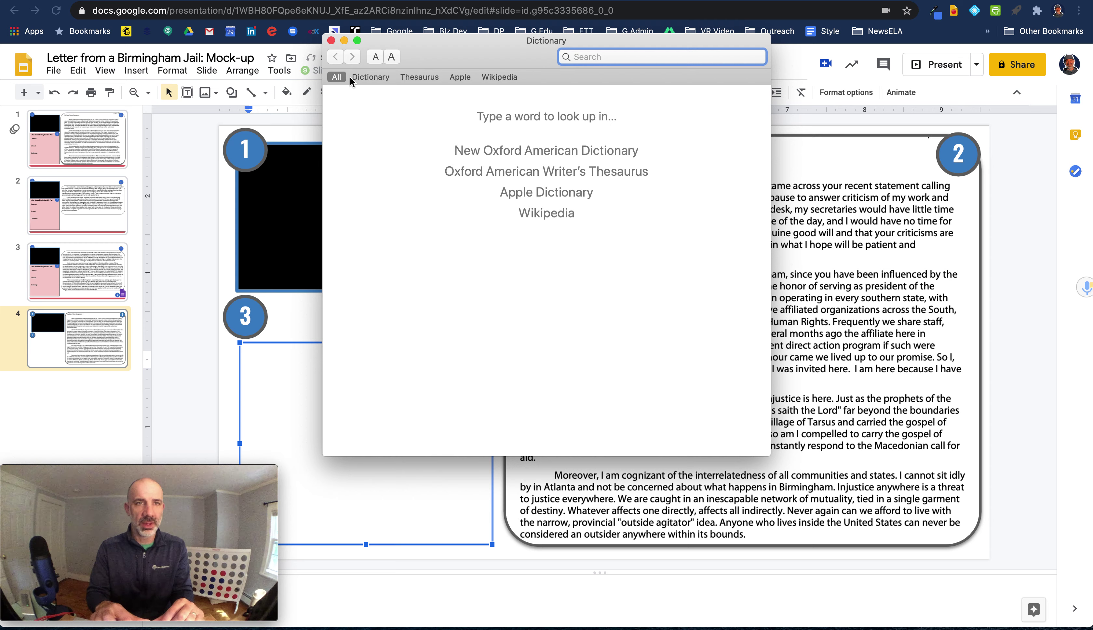
pyautogui.click(332, 41)
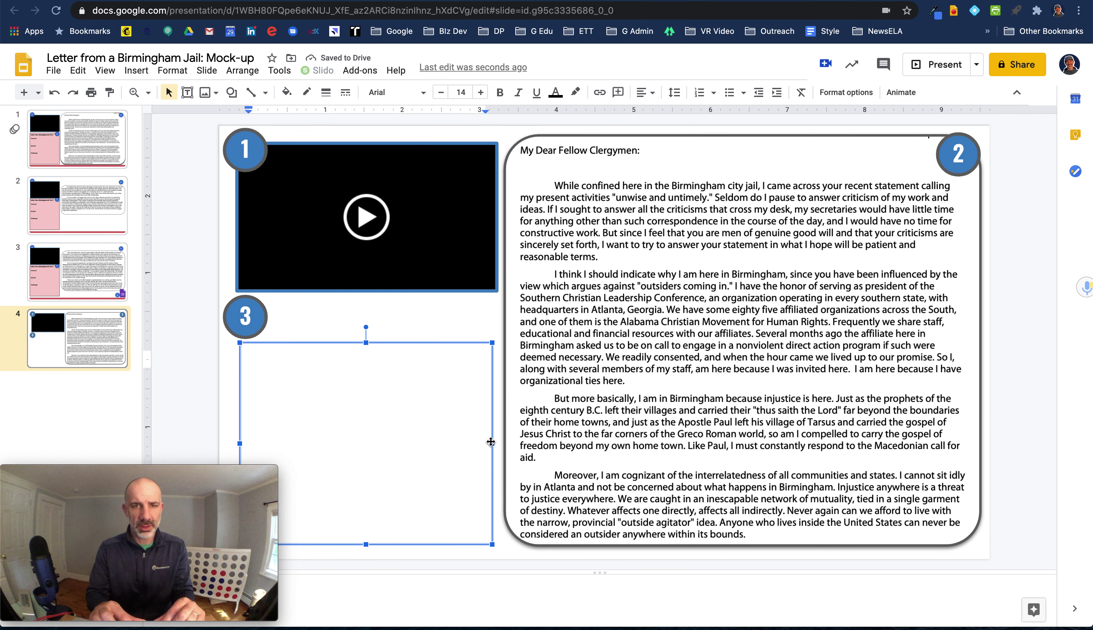
pyautogui.moveTo(492, 443); pyautogui.dragTo(497, 444)
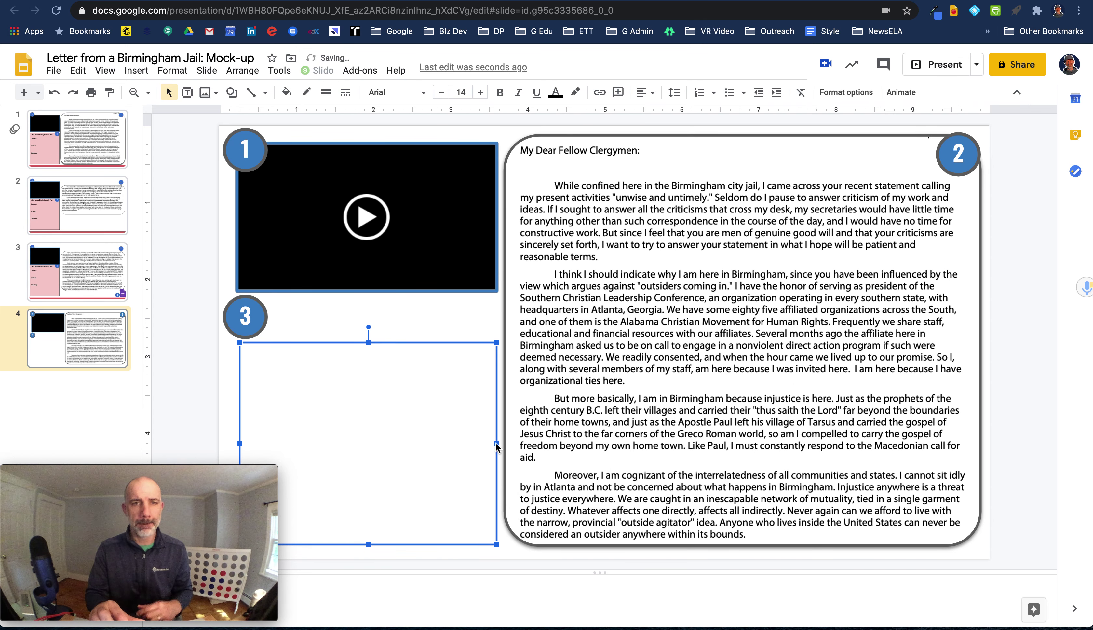
# Give the text box a 2px dark grey border and a light red fill.
pyautogui.click(326, 92)
pyautogui.click(342, 136)
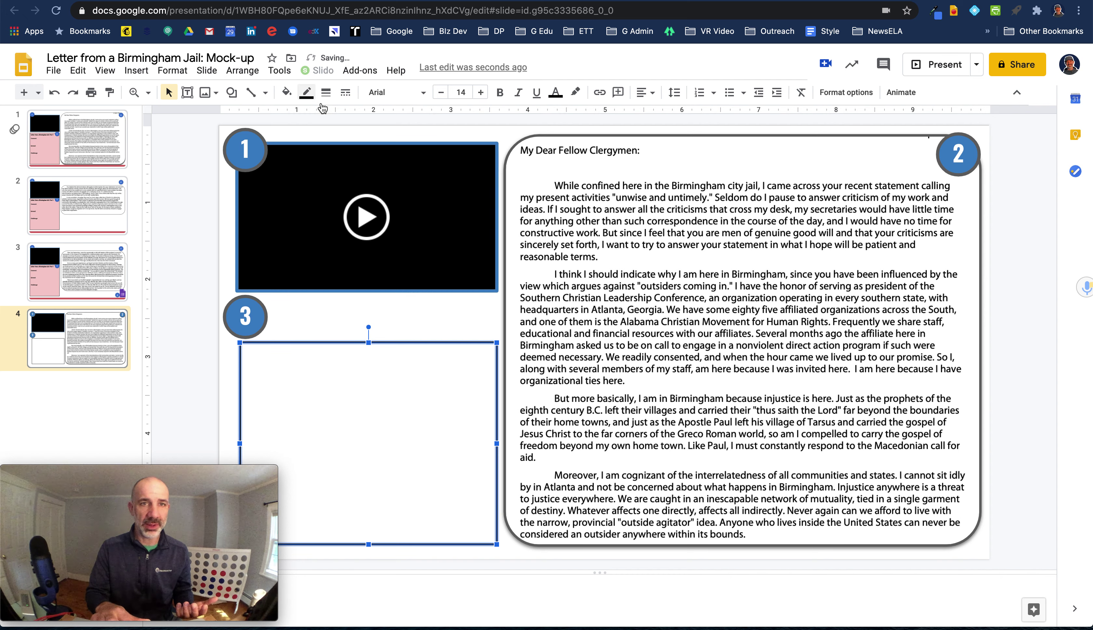
pyautogui.click(306, 92)
pyautogui.click(354, 144)
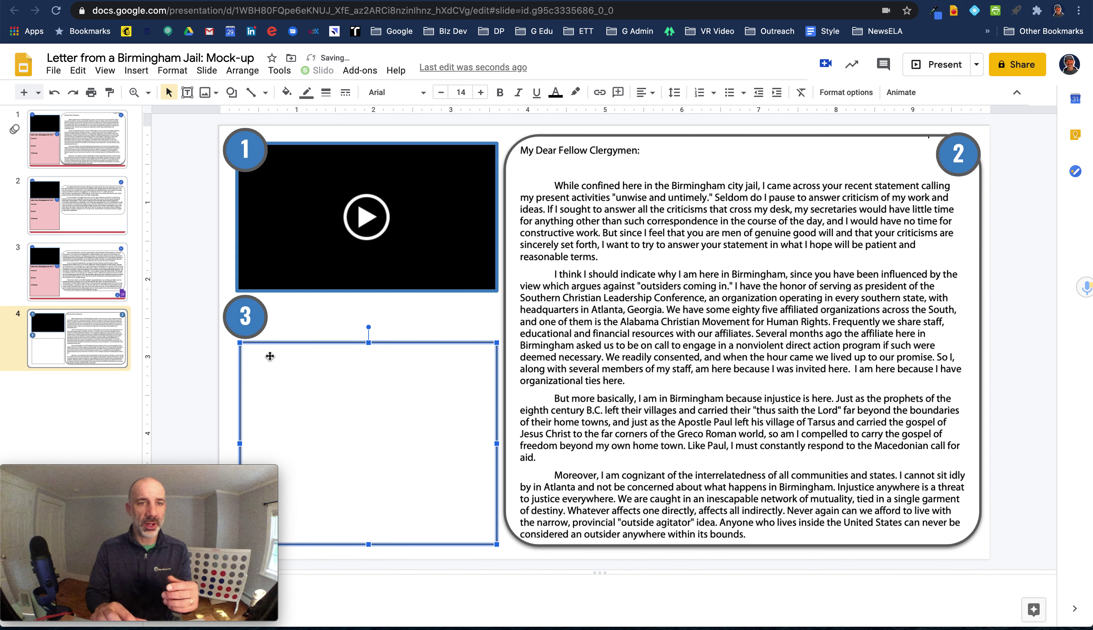
pyautogui.click(286, 92)
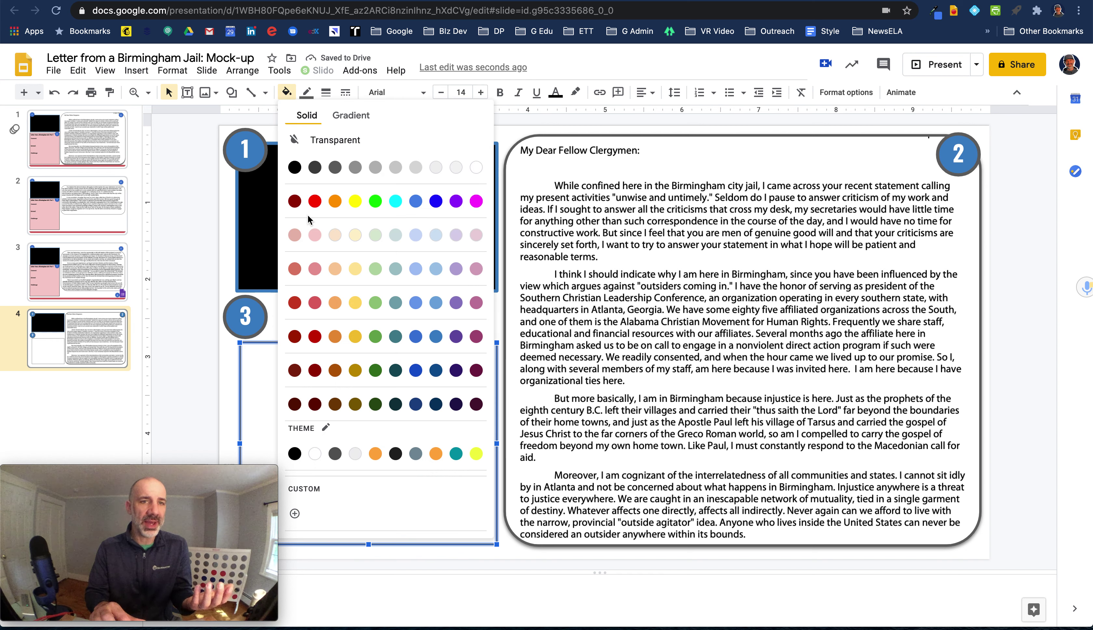
pyautogui.click(315, 268)
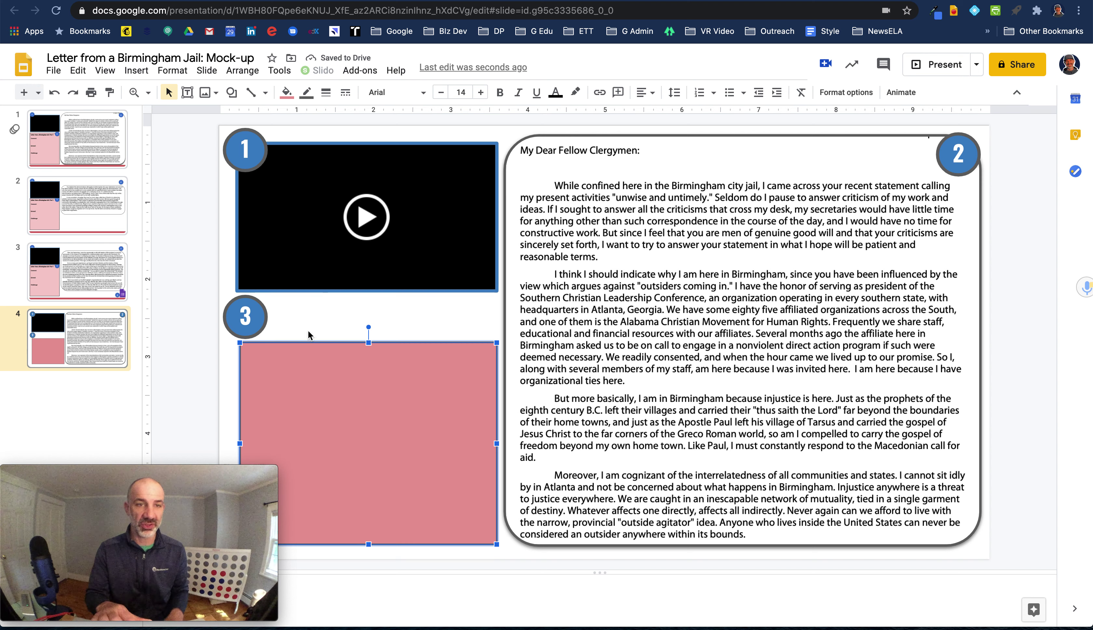
# Type 'Prompt' and 'Thinking Routine' on separate lines in the pink box.
pyautogui.click(291, 361)
pyautogui.write('Promnpt')
pyautogui.press('BackSpace')
pyautogui.press('BackSpace')
pyautogui.write('pot')
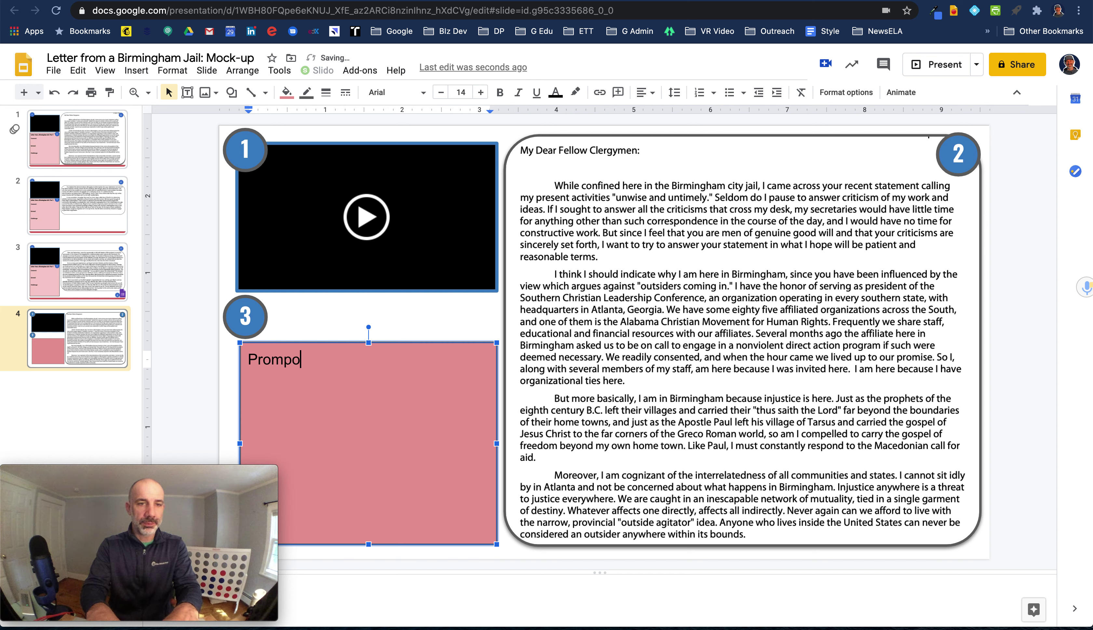
pyautogui.press('Return')
pyautogui.press('Return')
pyautogui.write('Thk')
pyautogui.write('inking Routine')
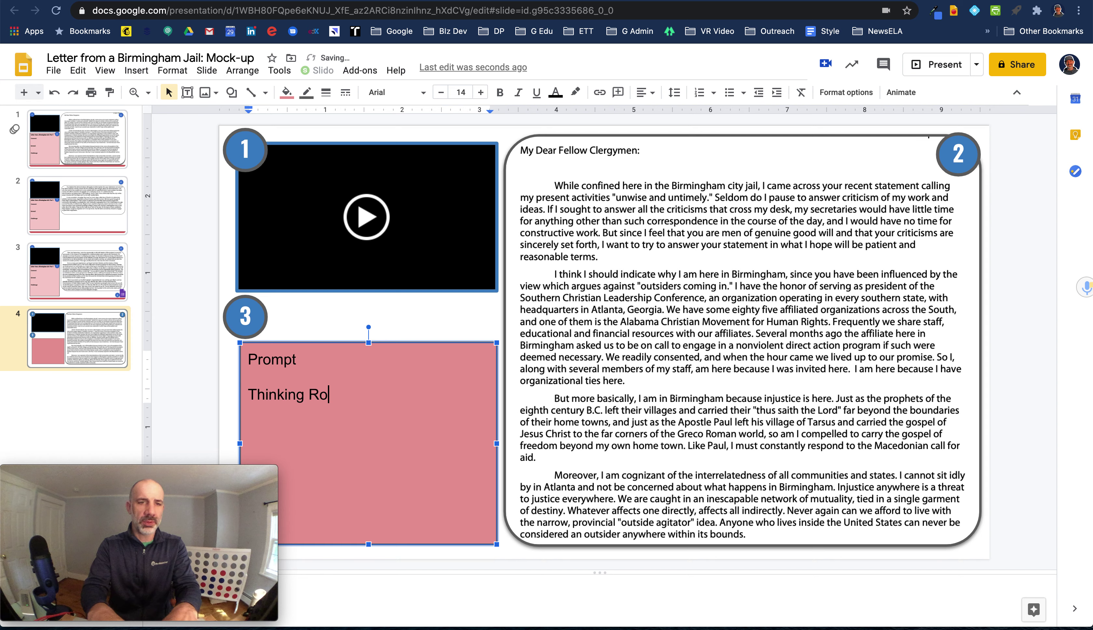
pyautogui.click(1030, 337)
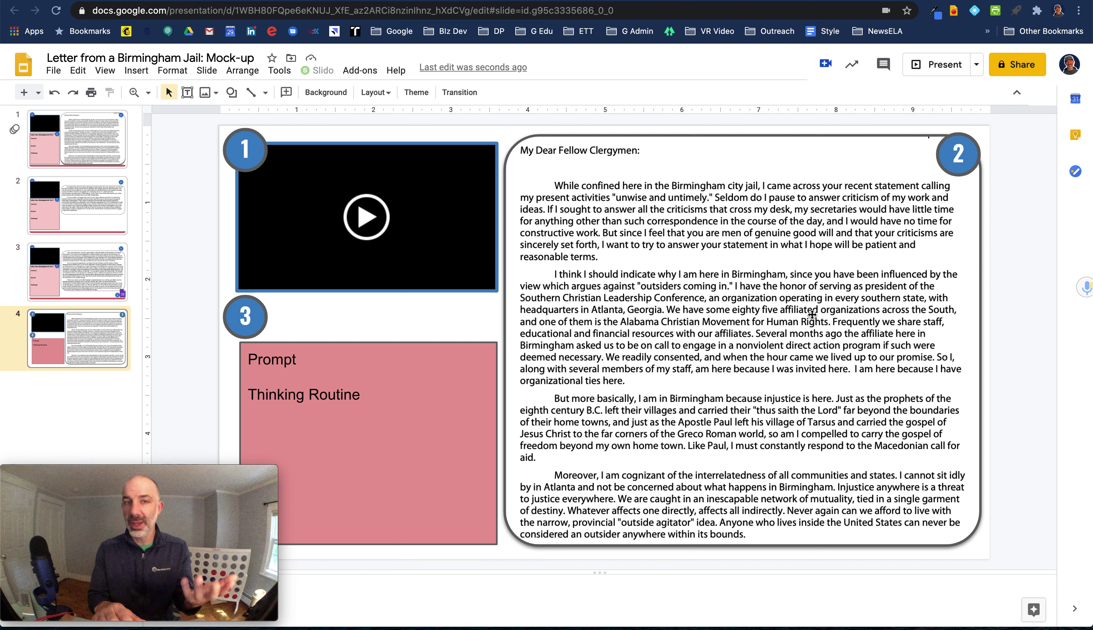
# Draw a rounded rectangle over the letter's first two lines, stretched to the left margin.
pyautogui.click(234, 94)
pyautogui.moveTo(245, 113)
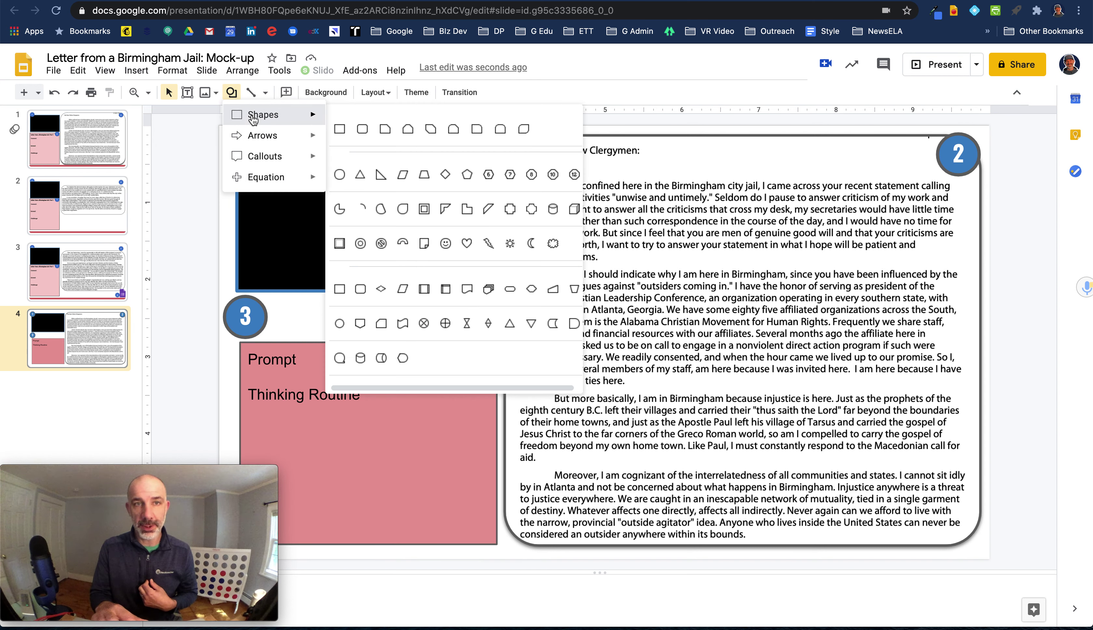
pyautogui.click(361, 129)
pyautogui.moveTo(544, 174); pyautogui.dragTo(951, 206)
pyautogui.moveTo(546, 190); pyautogui.dragTo(514, 190)
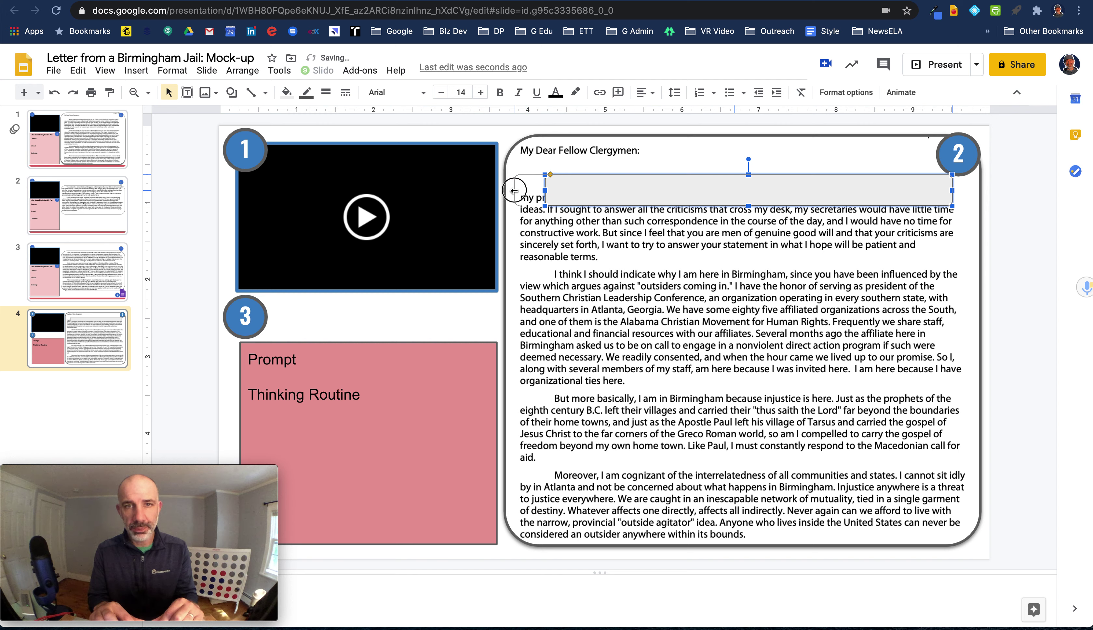
# Fill the rectangle with a mostly transparent red custom colour.
pyautogui.click(288, 93)
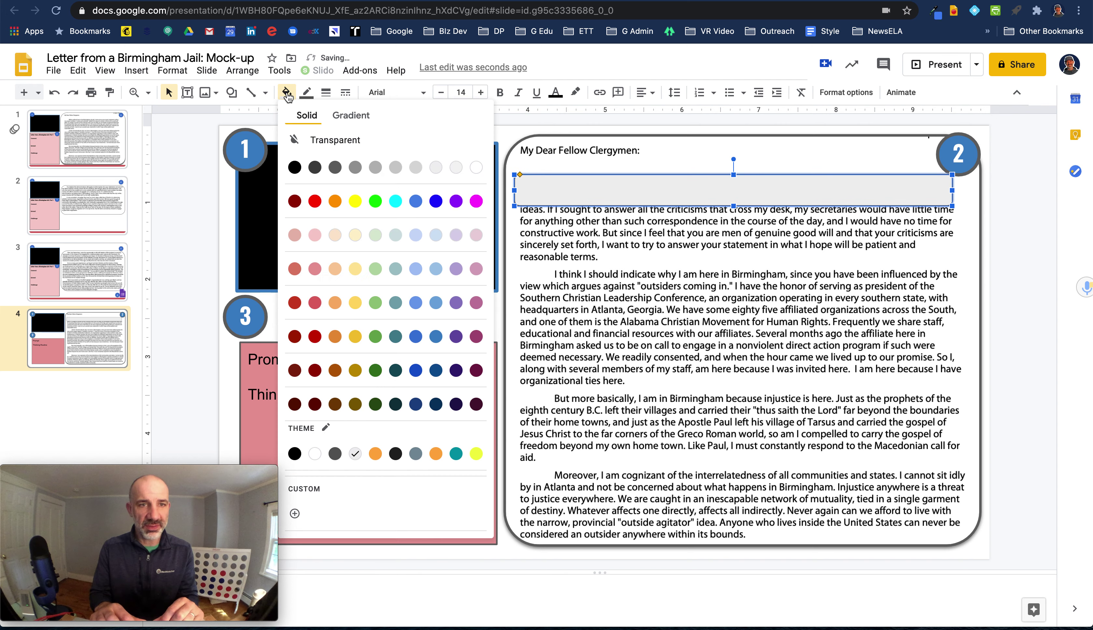
pyautogui.click(315, 204)
pyautogui.click(287, 92)
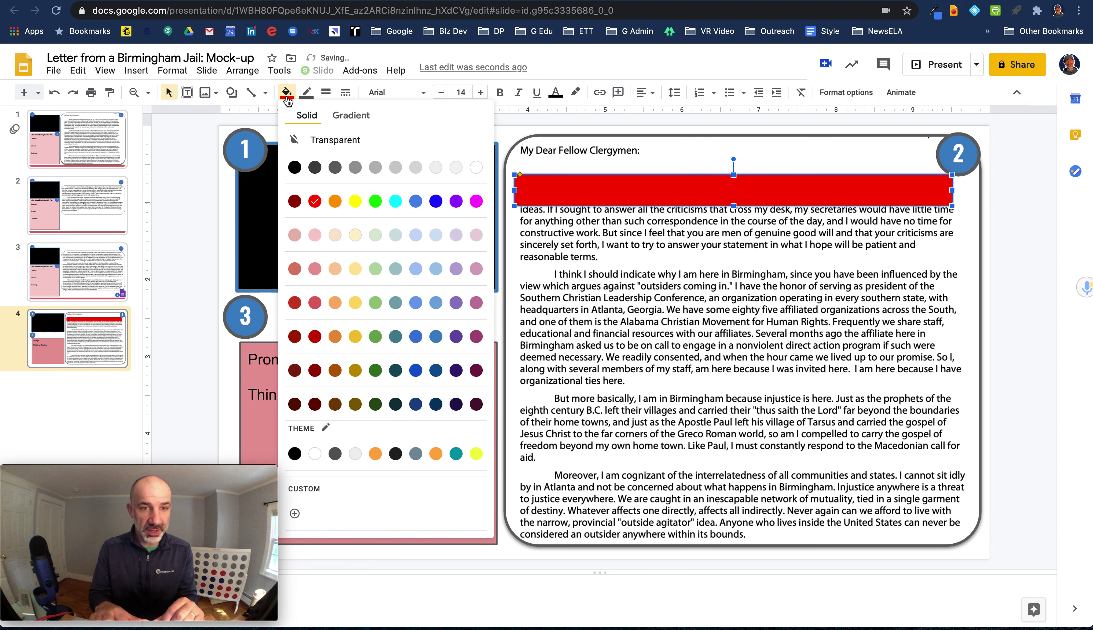
pyautogui.click(294, 514)
pyautogui.moveTo(606, 407); pyautogui.dragTo(512, 409)
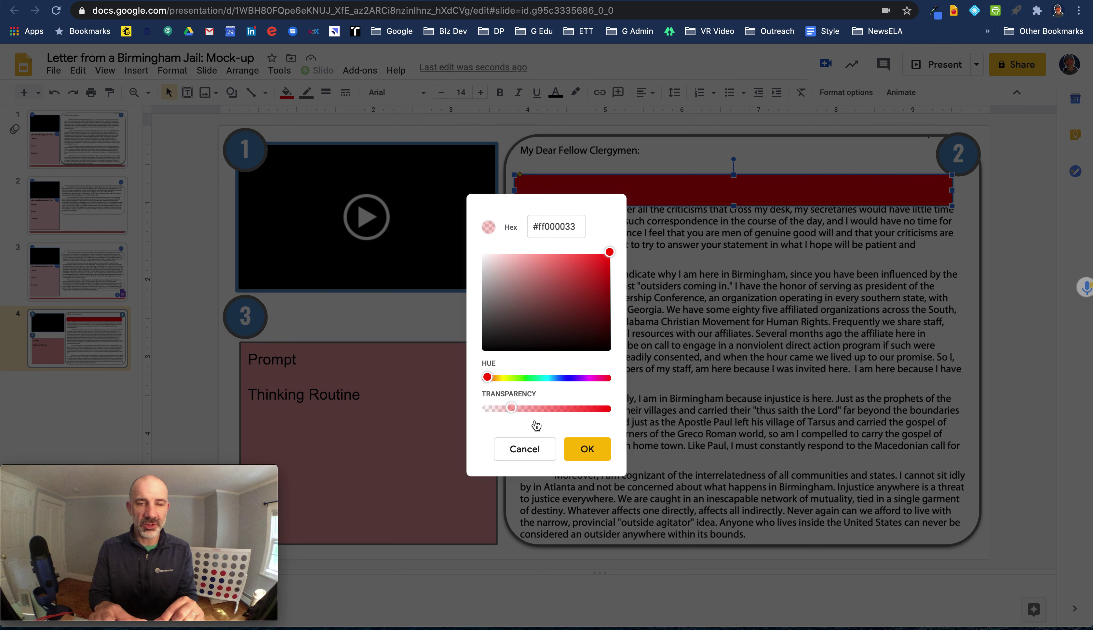
pyautogui.click(584, 448)
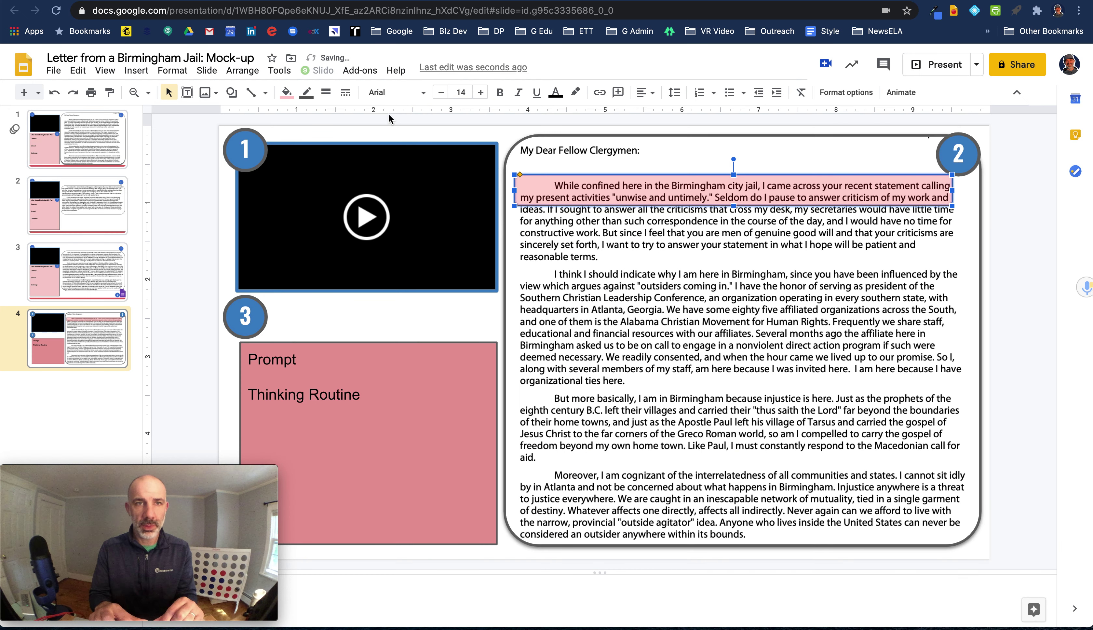
# Give the highlight box a 1px dark grey border.
pyautogui.click(325, 92)
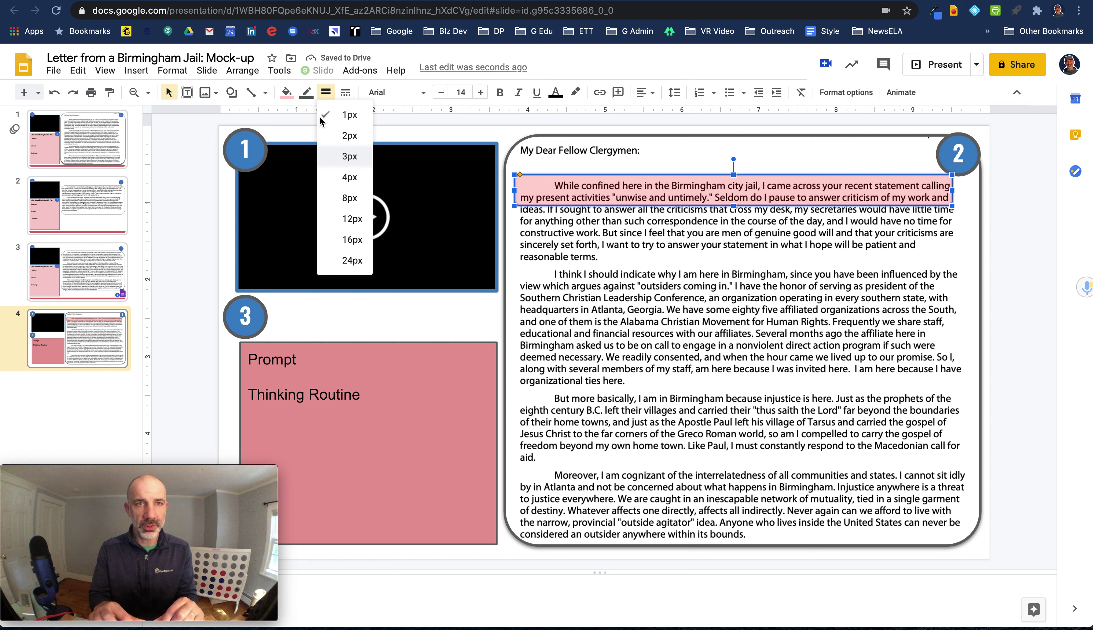
pyautogui.click(321, 113)
pyautogui.click(306, 92)
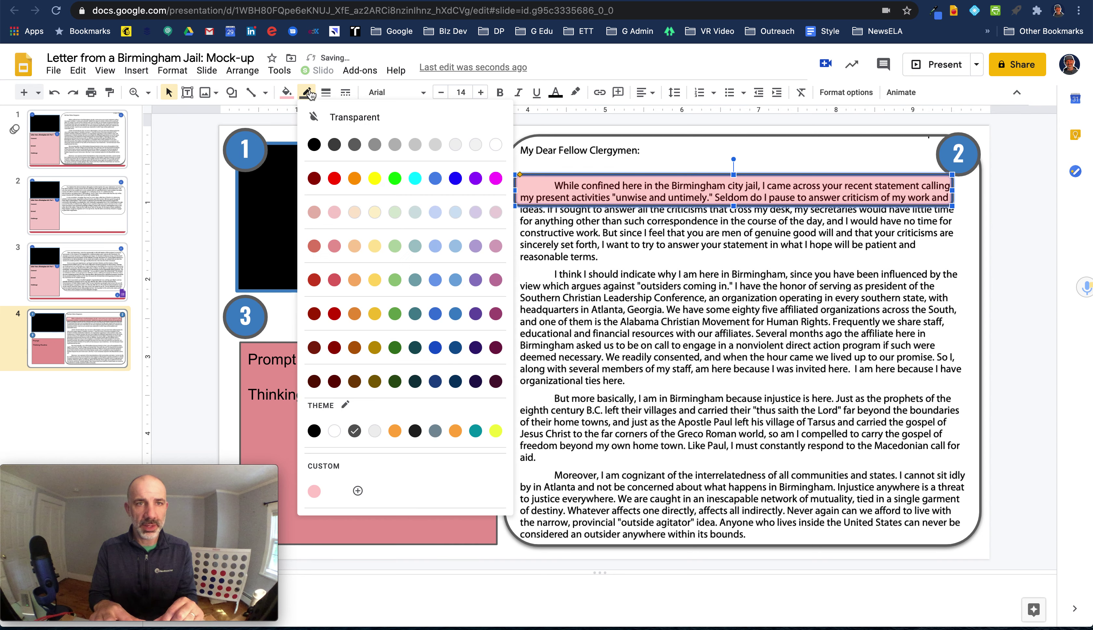
pyautogui.click(336, 147)
pyautogui.click(1026, 282)
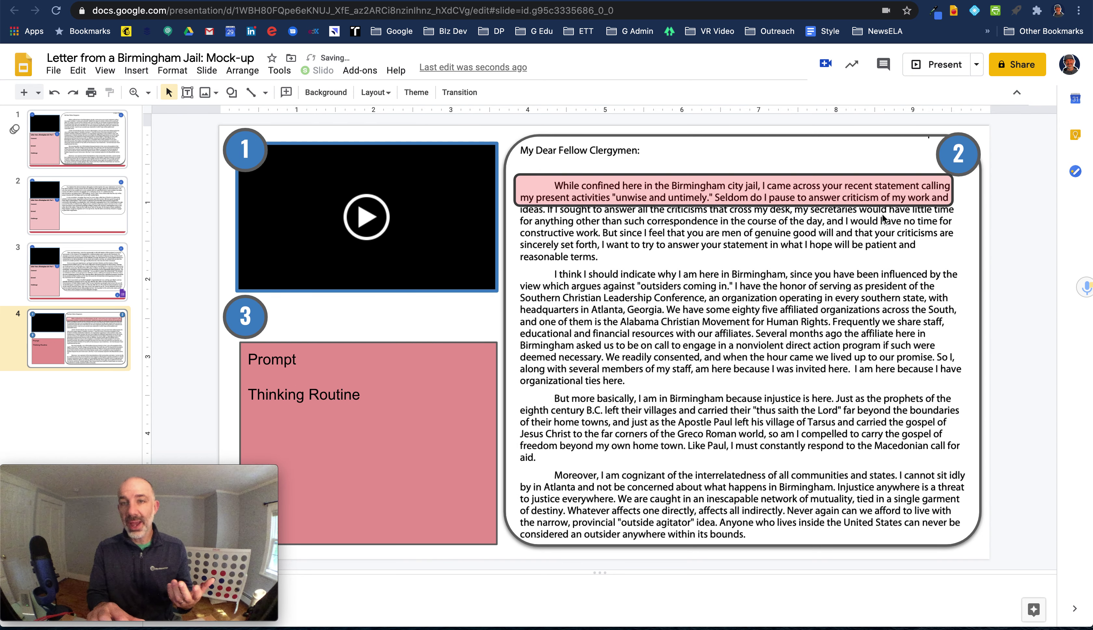
pyautogui.click(837, 180)
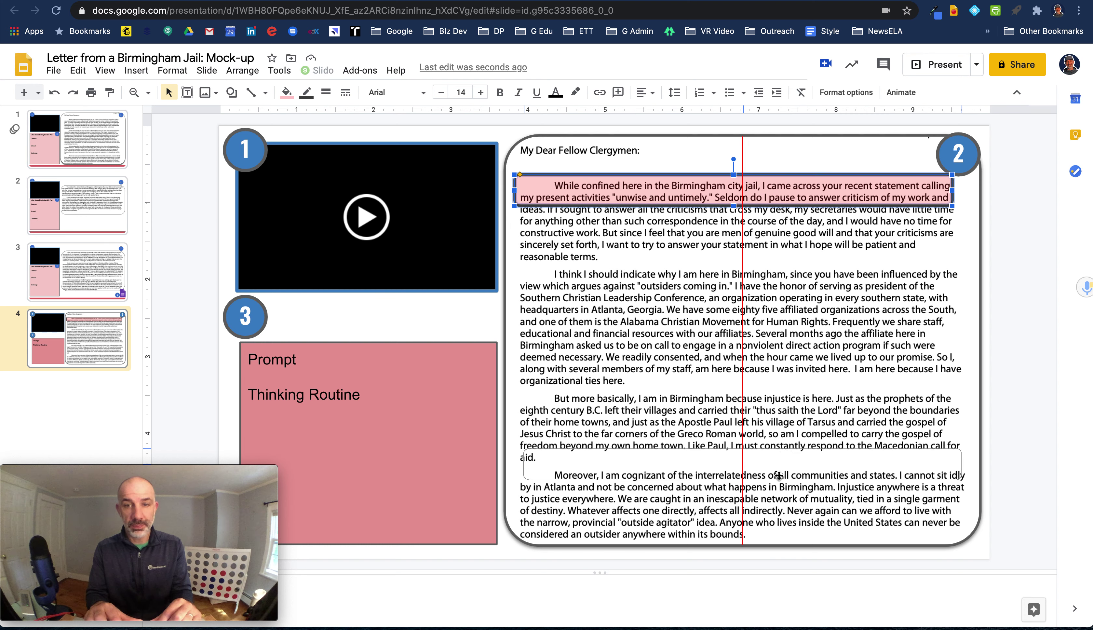
# Crop the letter image to end after 'aid.' and move the pink box below it.
pyautogui.hotkey('ctrl', 'z')
pyautogui.click(742, 544)
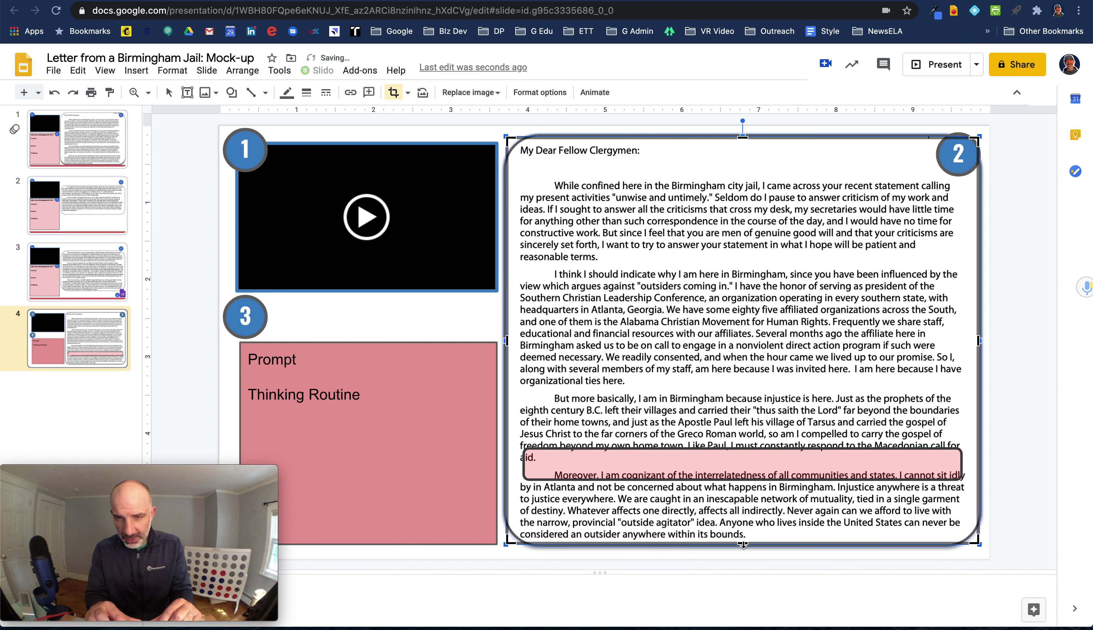
pyautogui.moveTo(747, 466)
pyautogui.mouseDown()
pyautogui.moveTo(746, 516)
pyautogui.moveTo(748, 463)
pyautogui.mouseUp()
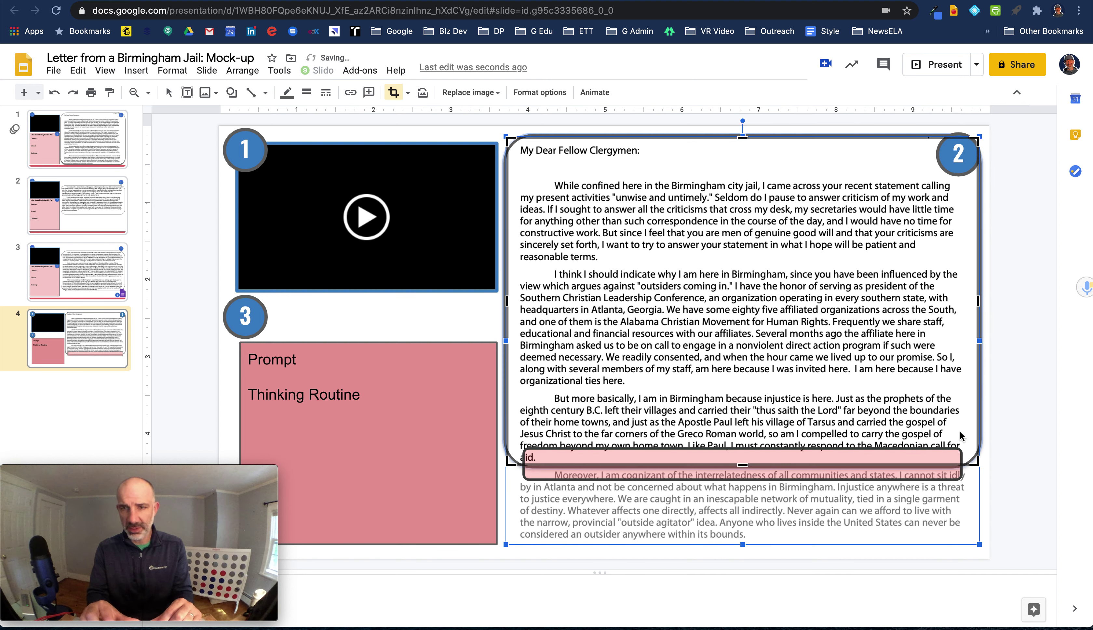
pyautogui.press('Return')
pyautogui.moveTo(840, 475); pyautogui.dragTo(824, 549)
# Move the upper pink box over the 'I think I should indicate' paragraph's first two lines and widen it.
pyautogui.click(938, 490)
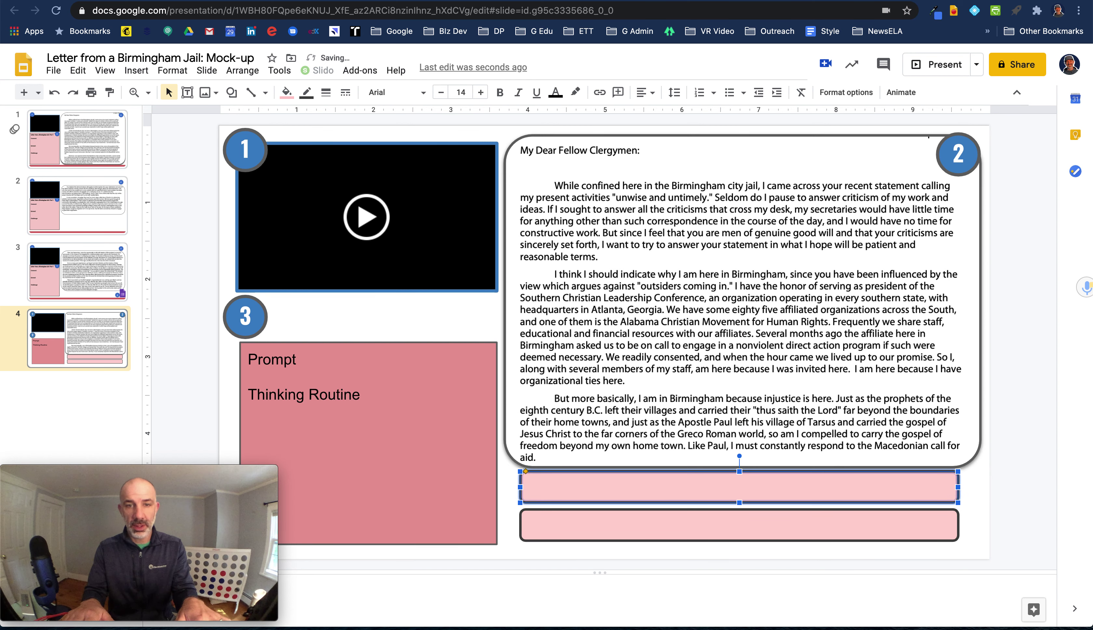
pyautogui.press('Down')
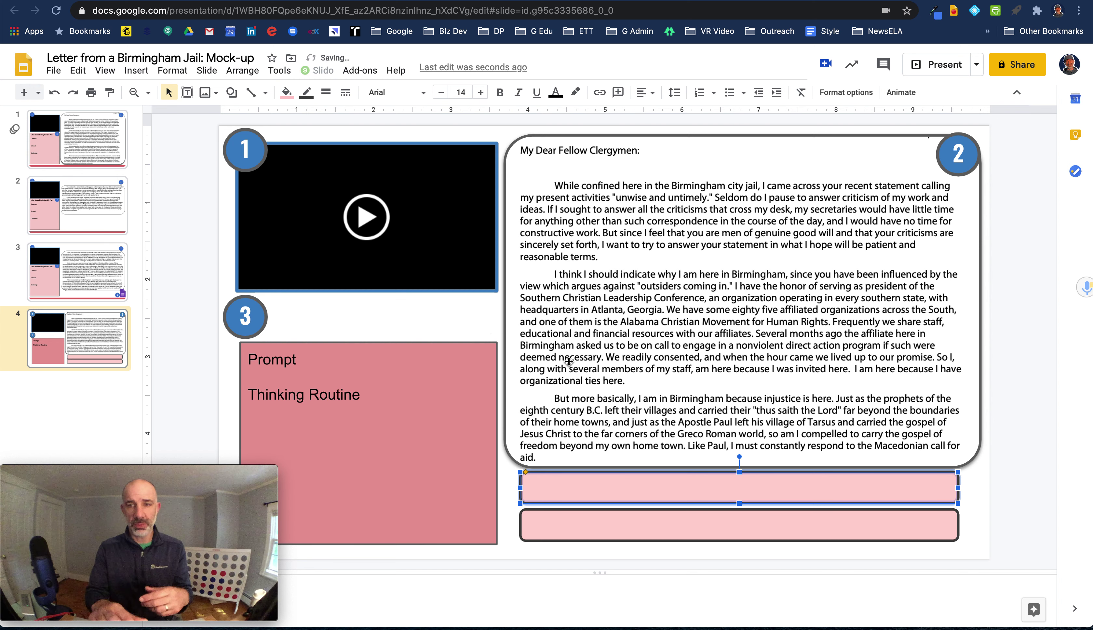
pyautogui.moveTo(626, 475); pyautogui.dragTo(623, 265)
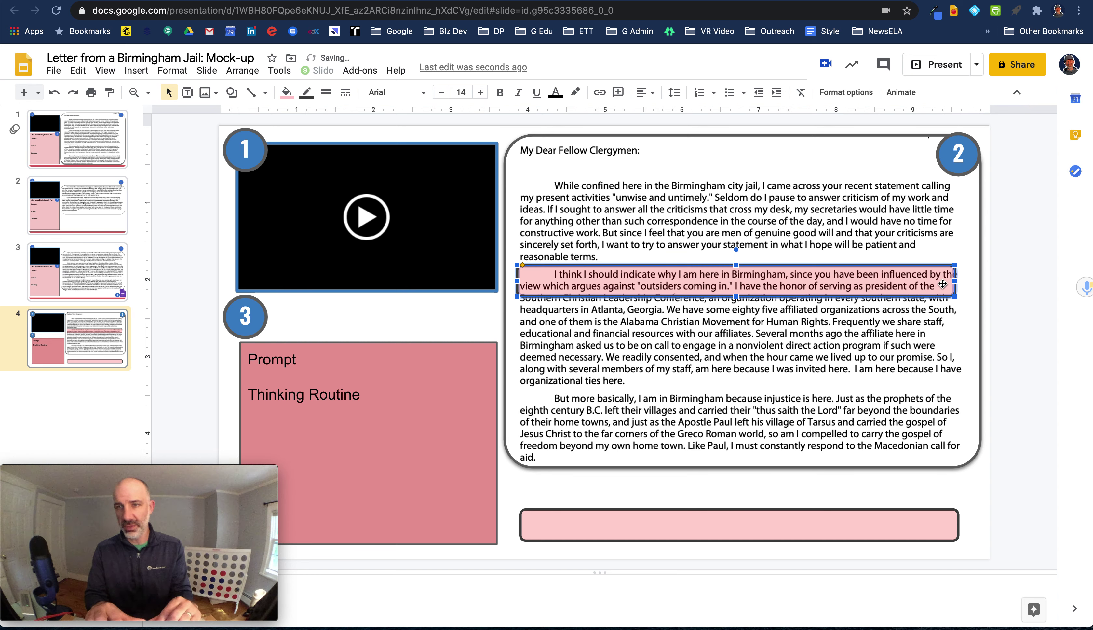
pyautogui.moveTo(954, 280); pyautogui.dragTo(961, 284)
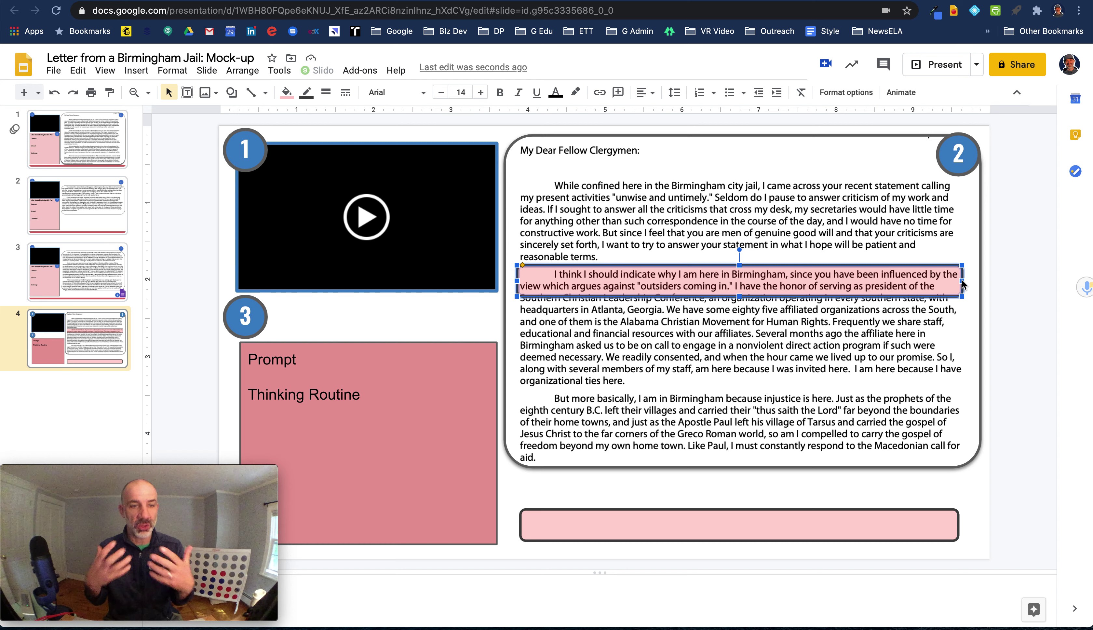
# Add the comment 'student ideas.' to the pink highlight.
pyautogui.click(137, 70)
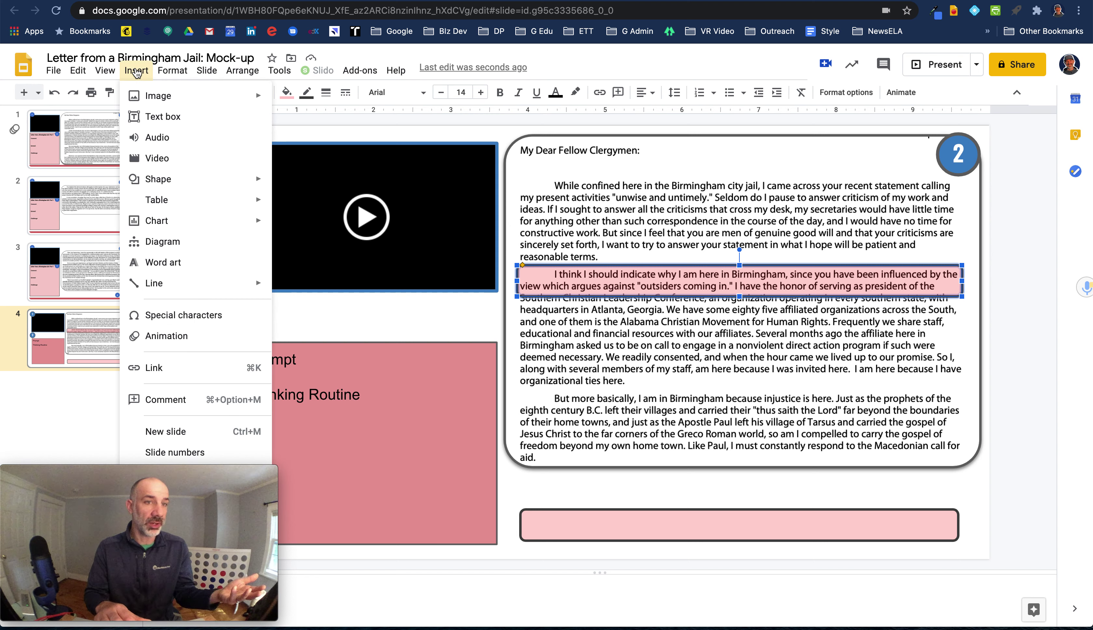
pyautogui.click(172, 400)
pyautogui.write('student ')
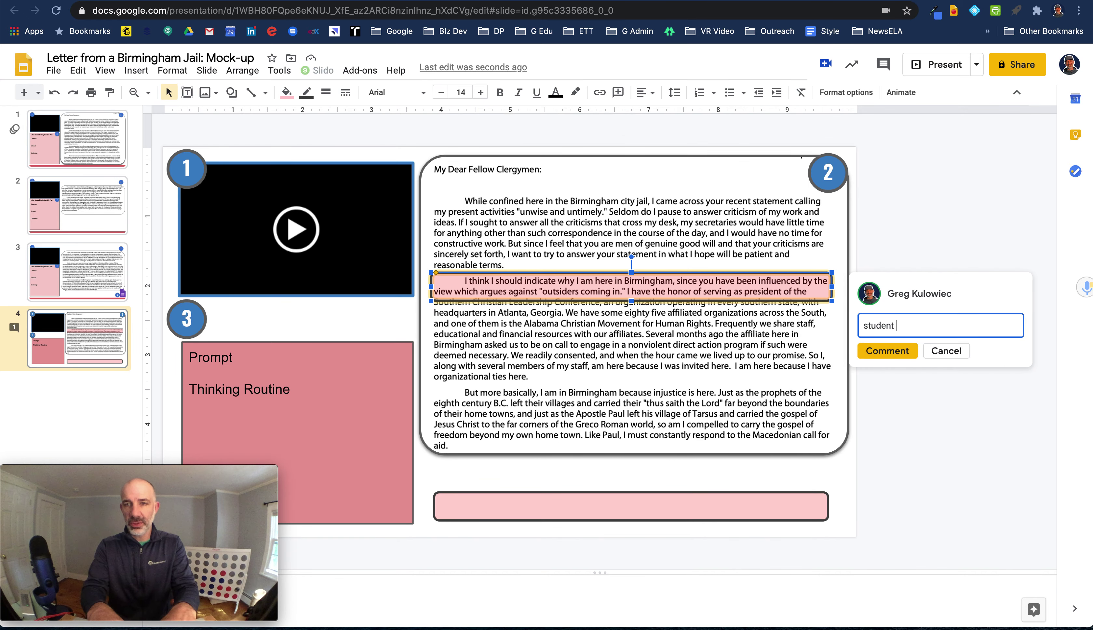
pyautogui.write('ideas.')
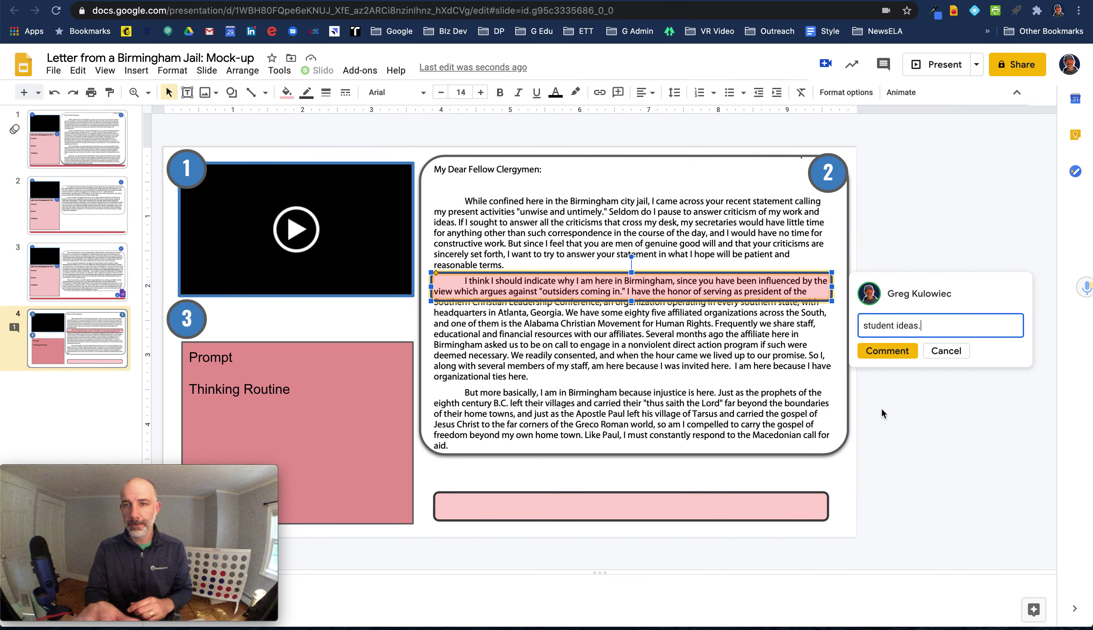
pyautogui.click(887, 352)
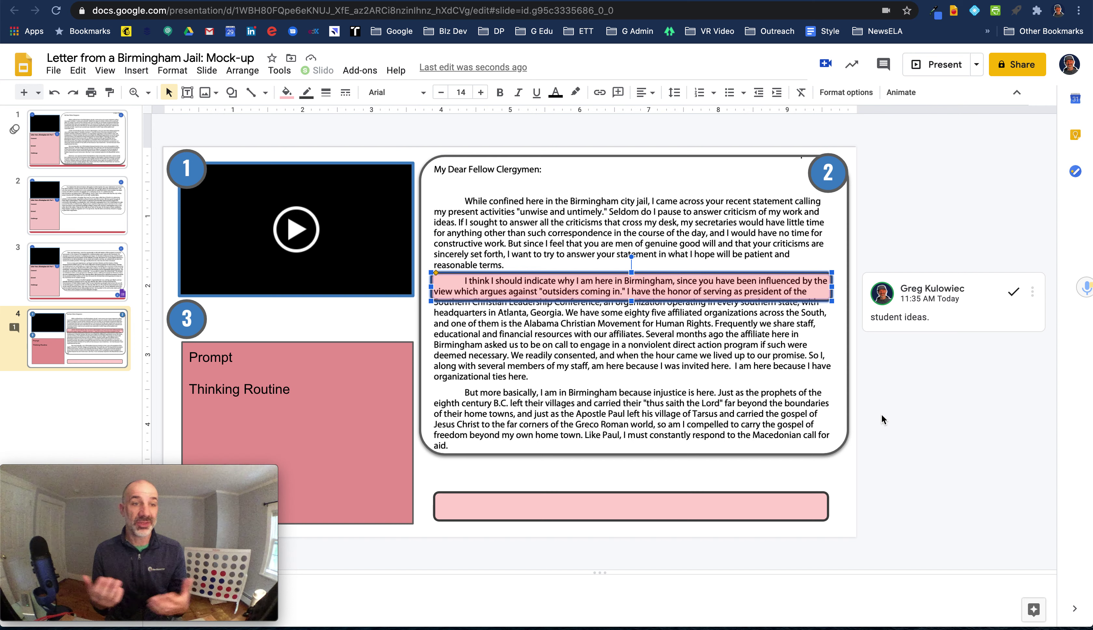
# Browse slides 2 and 3, ending on slide 1 with its Connect, Extend and Challenge panel.
pyautogui.click(91, 197)
pyautogui.press('Down')
pyautogui.press('Down')
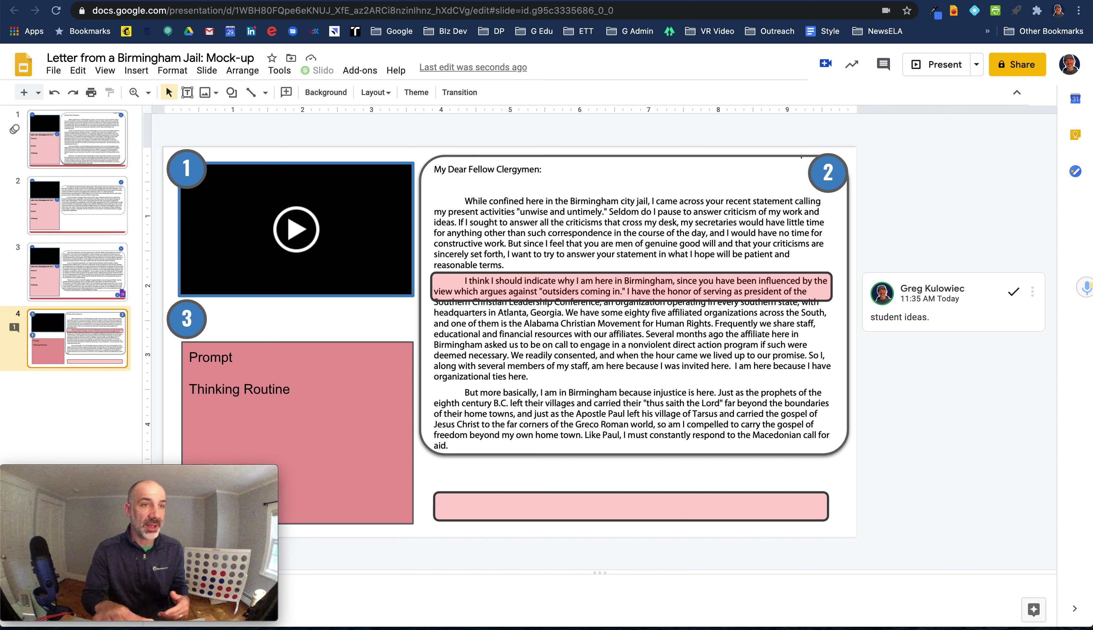
pyautogui.click(83, 131)
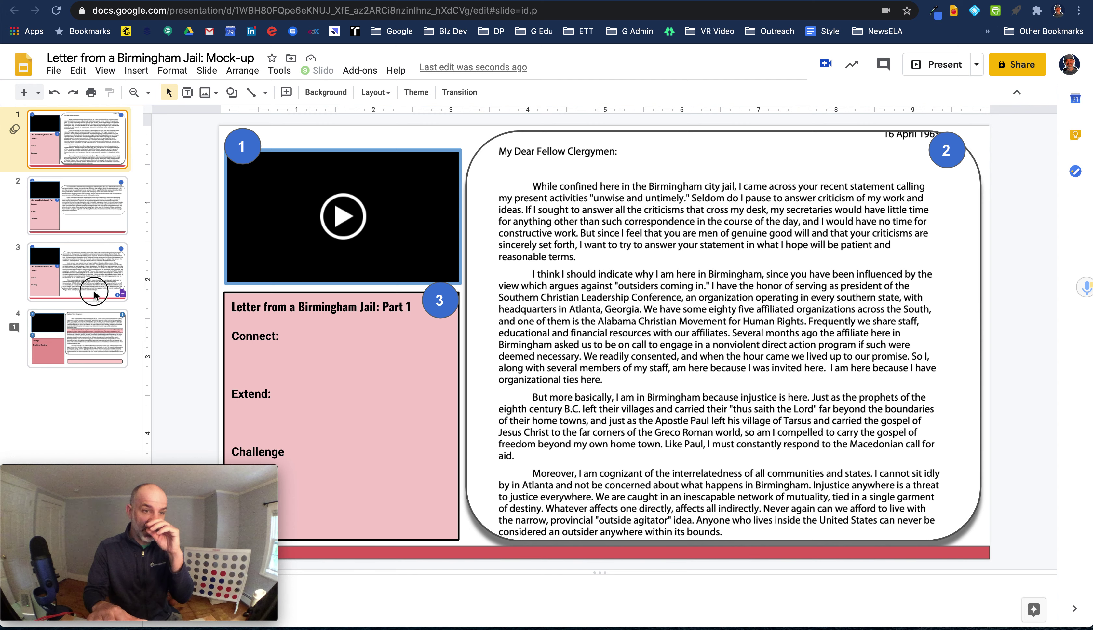
# Paste slide 3's red bottom bar onto slide 4 and recolour it blue.
pyautogui.click(398, 555)
pyautogui.click(100, 351)
pyautogui.hotkey('ctrl', 'v')
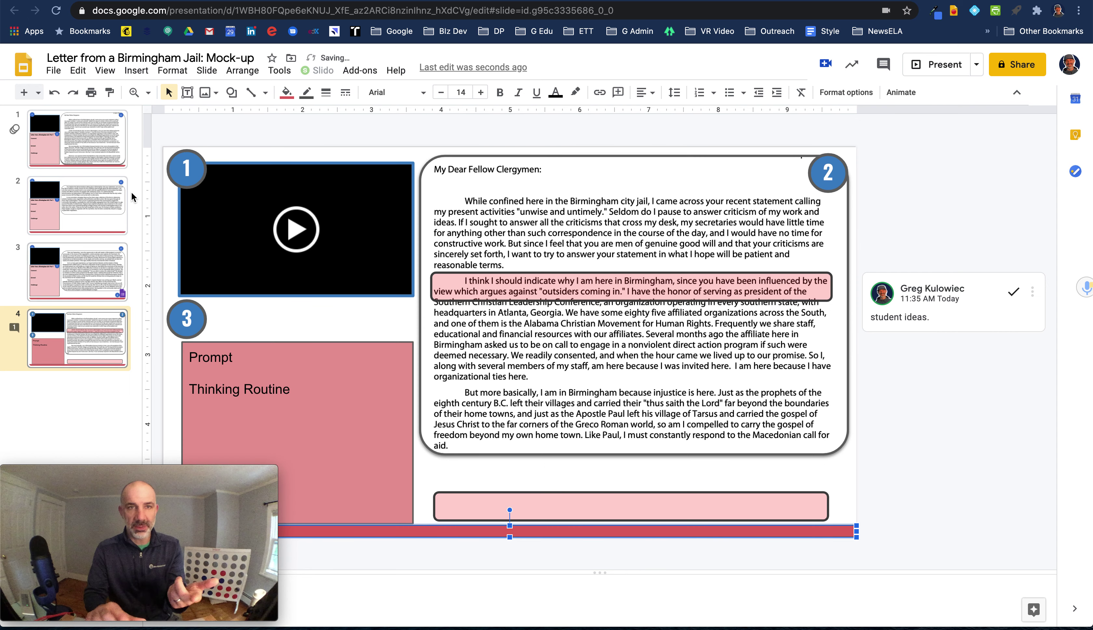
pyautogui.click(286, 93)
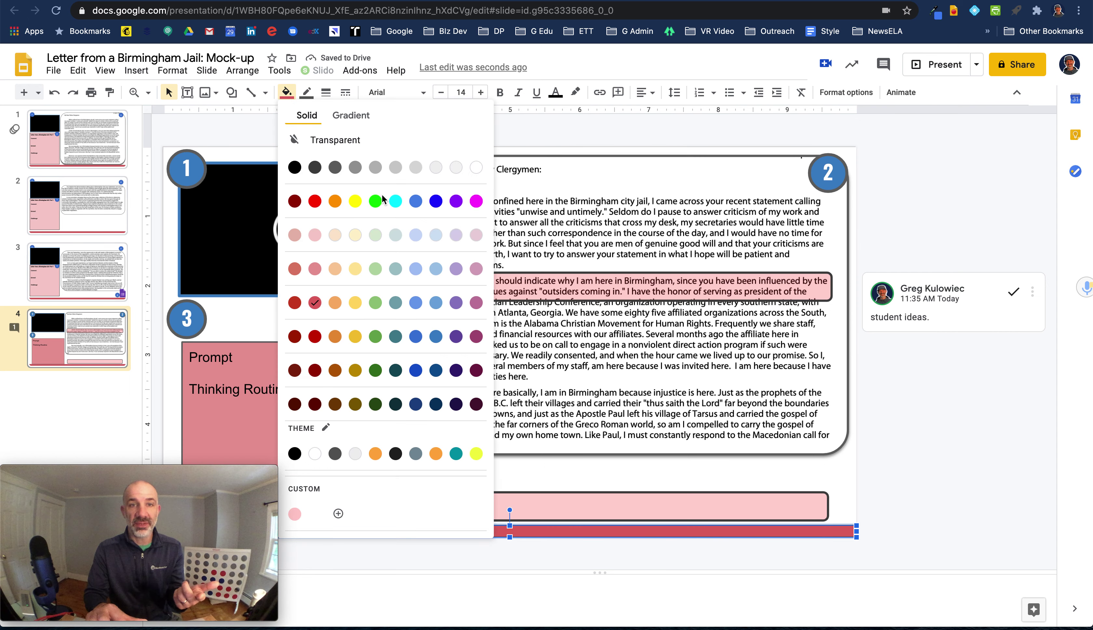
pyautogui.click(436, 335)
pyautogui.click(978, 437)
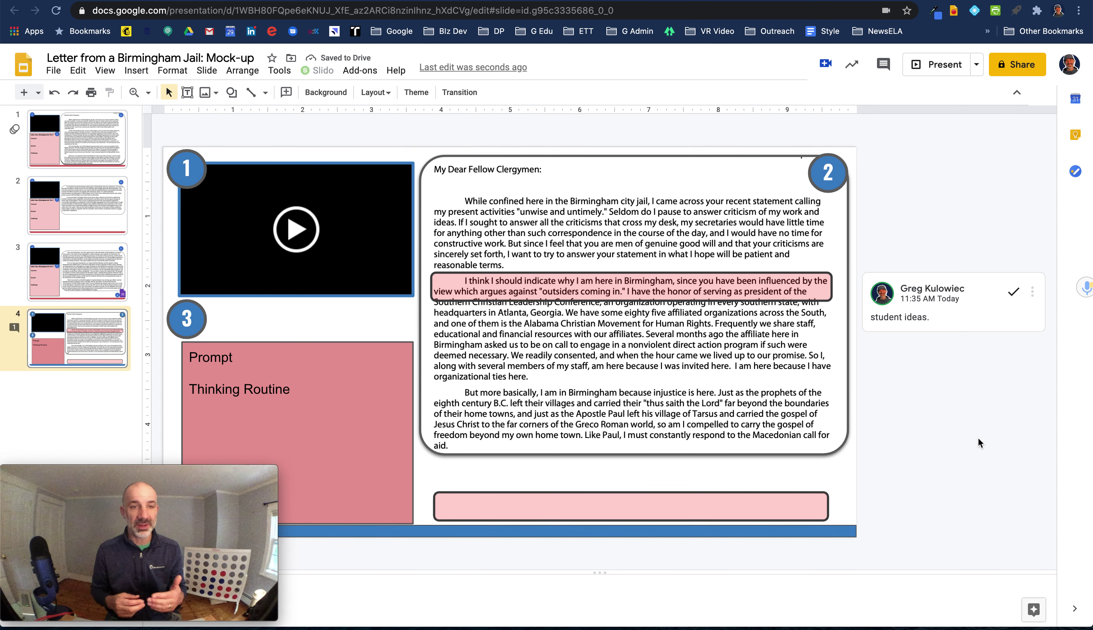